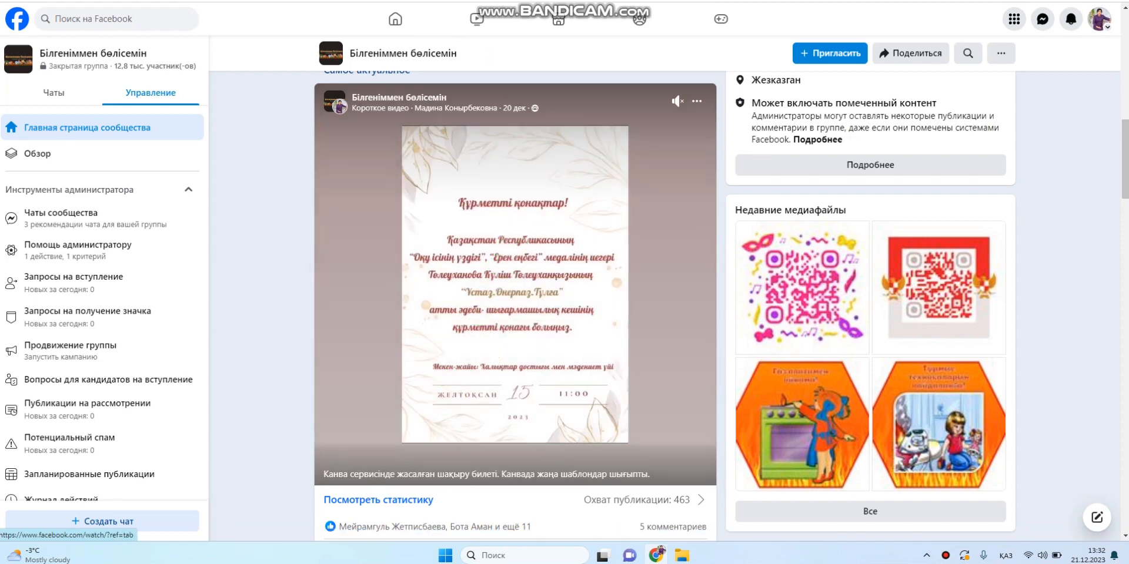
Switch to Canva and open the recent portrait-orientation invitation design with the floral border and the woman's portrait
{"action": "key", "text": "ctrl+Tab"}
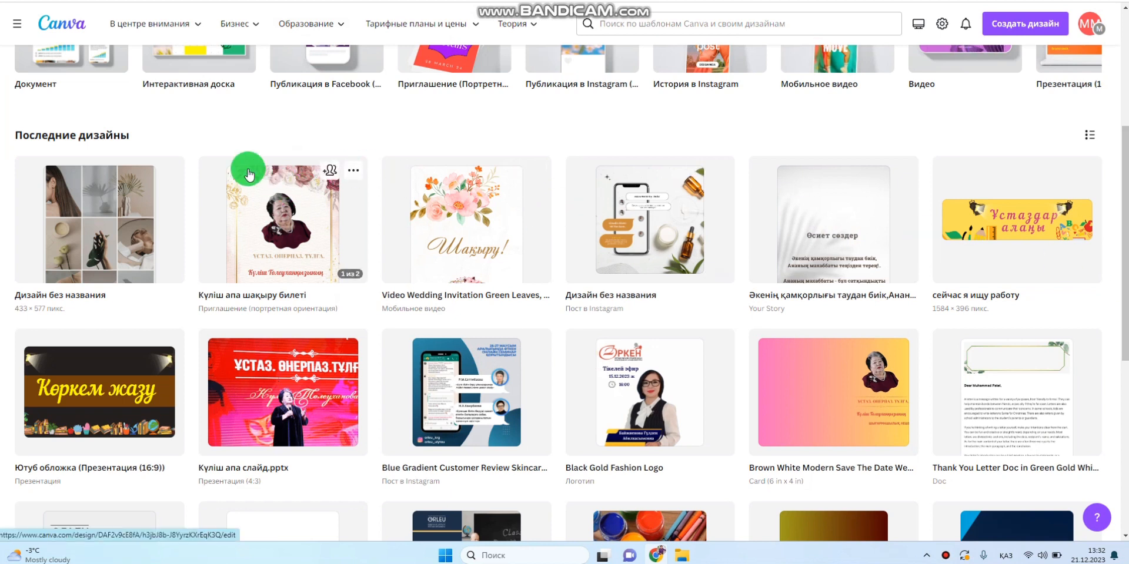
{"action": "left_click", "coordinate": [353, 174]}
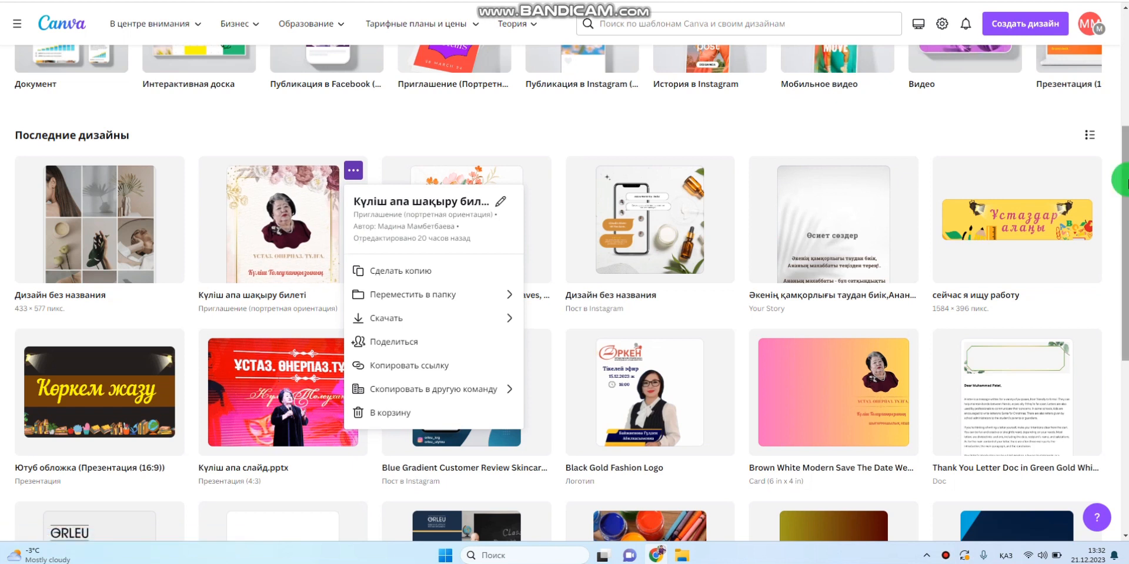
{"action": "left_click_drag", "start_coordinate": [1127, 180], "coordinate": [1127, 179]}
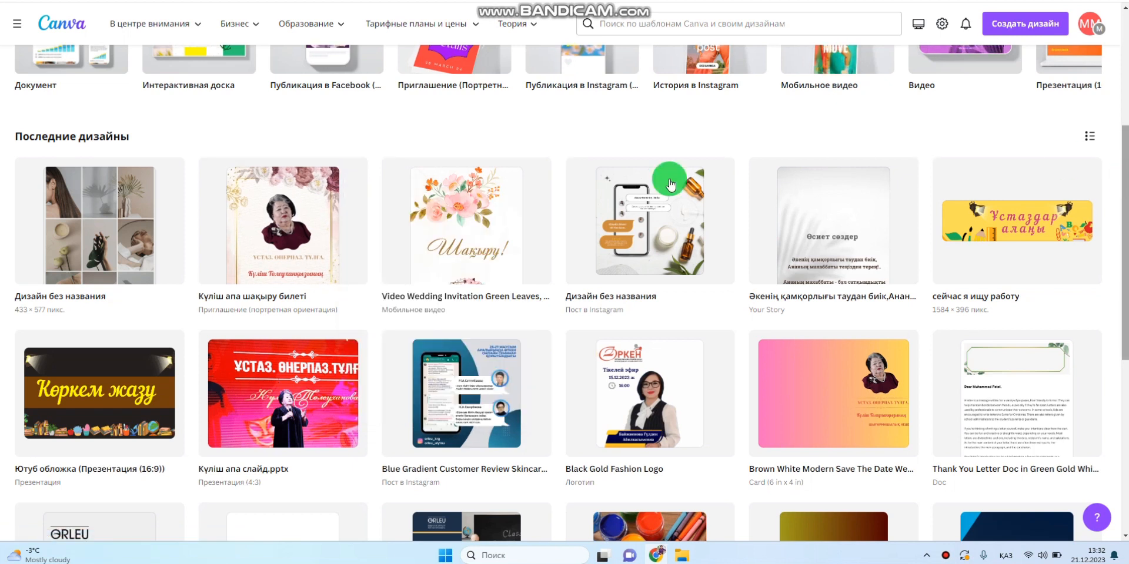
{"action": "left_click", "coordinate": [261, 238]}
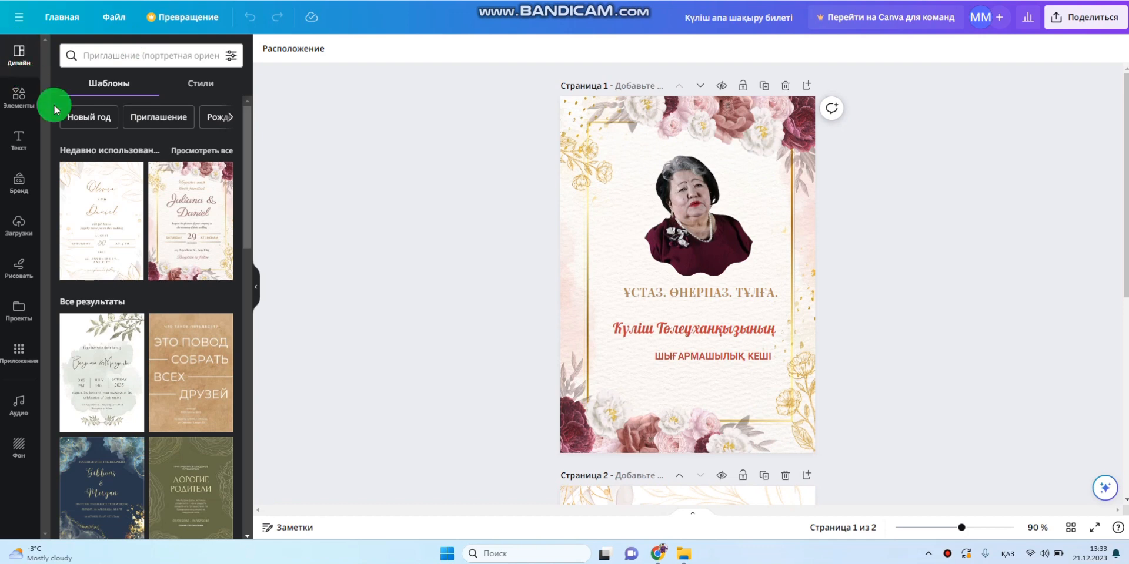
Delete the portrait on page 1 together with its frame
{"action": "scroll", "coordinate": [144, 432], "scroll_direction": "down", "scroll_amount": 3}
{"action": "scroll", "coordinate": [151, 436], "scroll_direction": "down", "scroll_amount": 10}
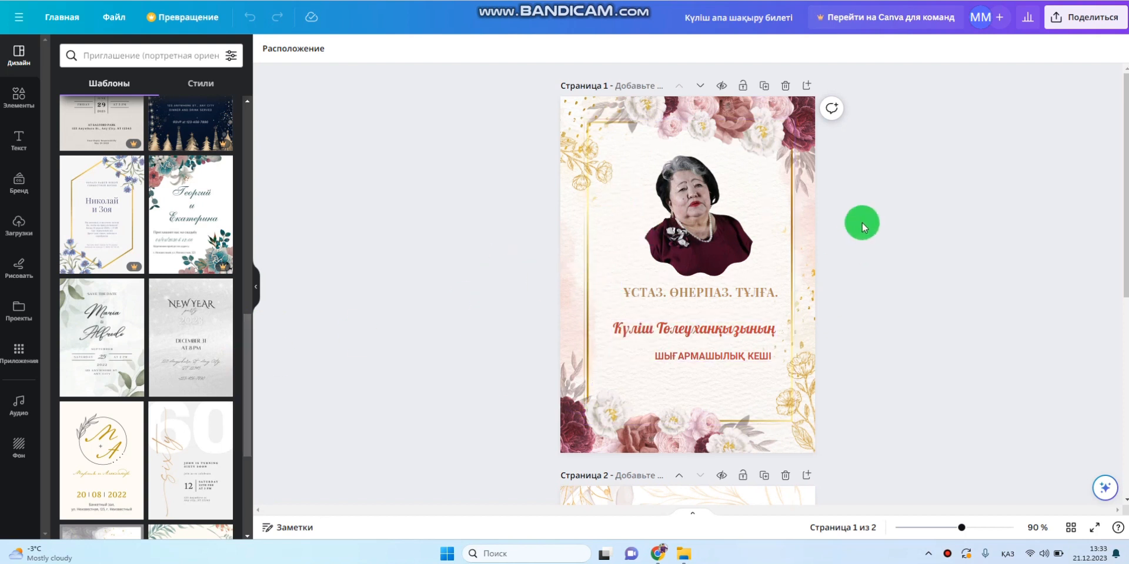
{"action": "left_click", "coordinate": [734, 210]}
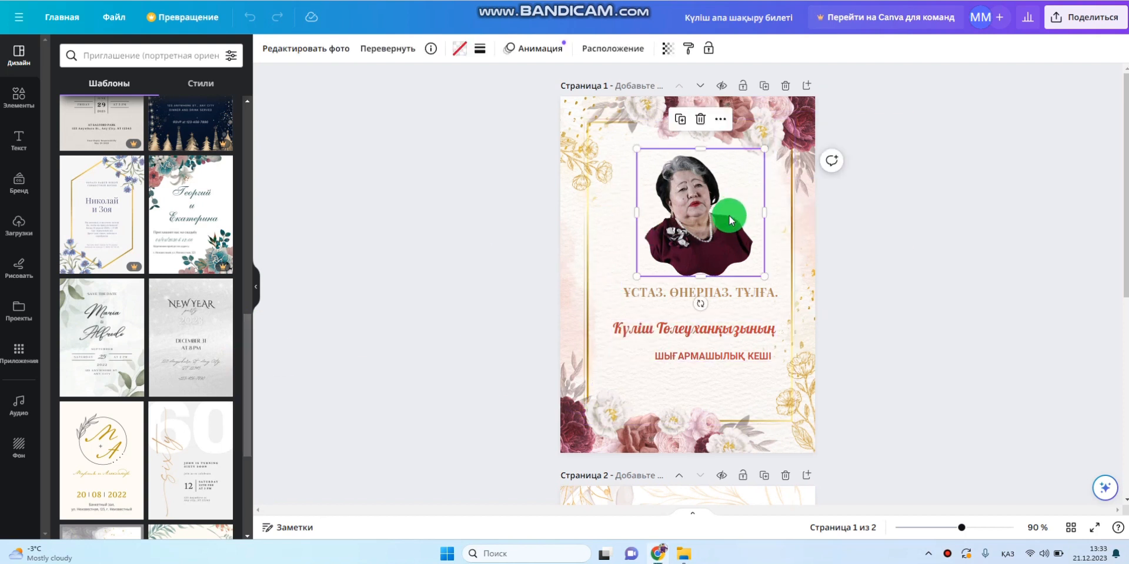
{"action": "left_click", "coordinate": [698, 120]}
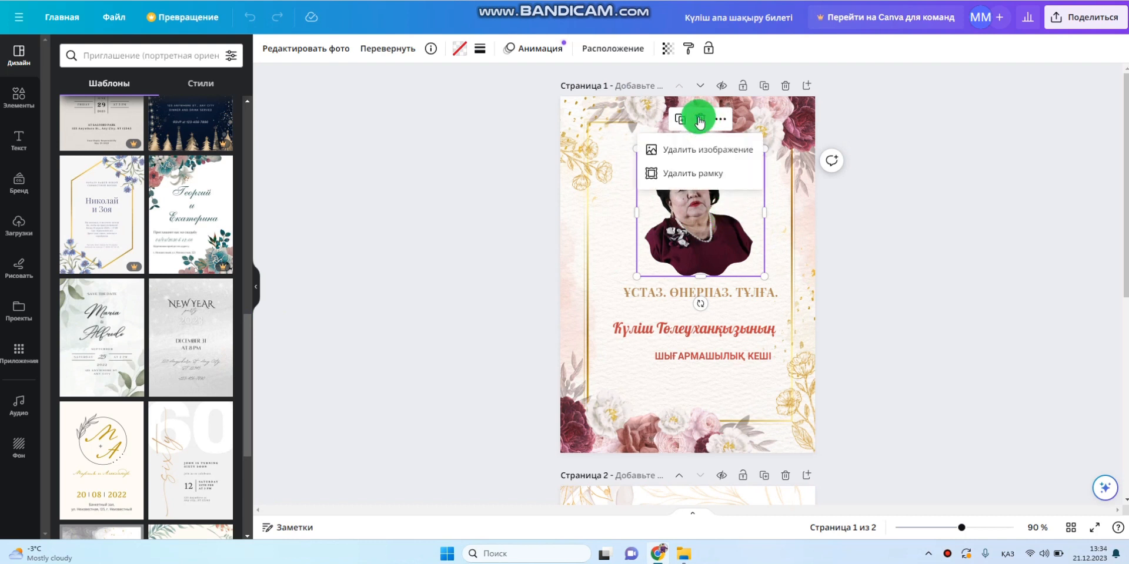
{"action": "left_click", "coordinate": [713, 176]}
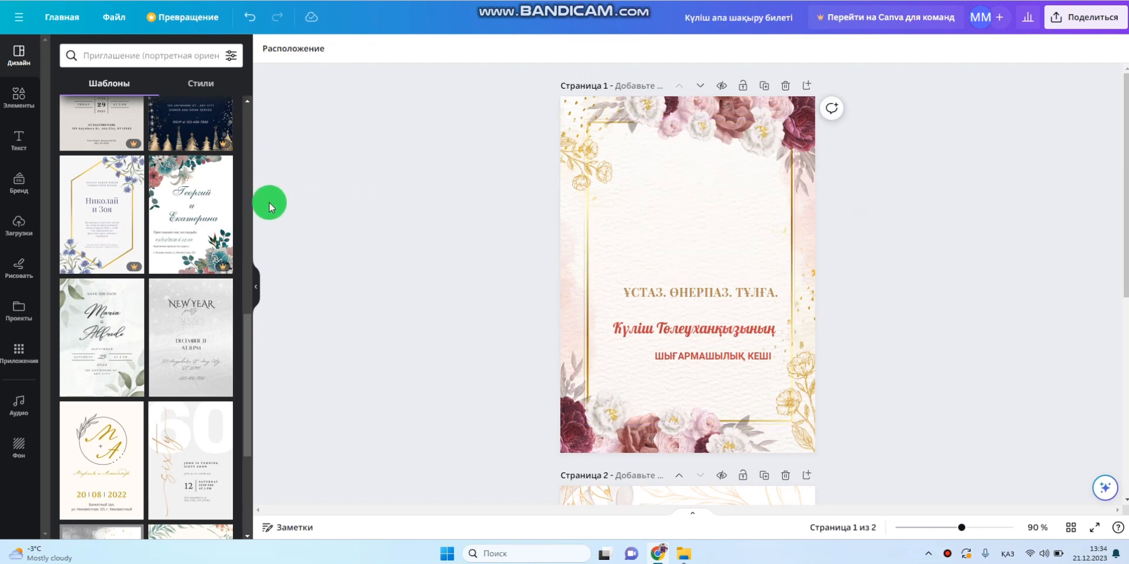
Add the uploaded photo of the woman in a red top to page 1, shrink it and place it above the headline
{"action": "left_click", "coordinate": [22, 228]}
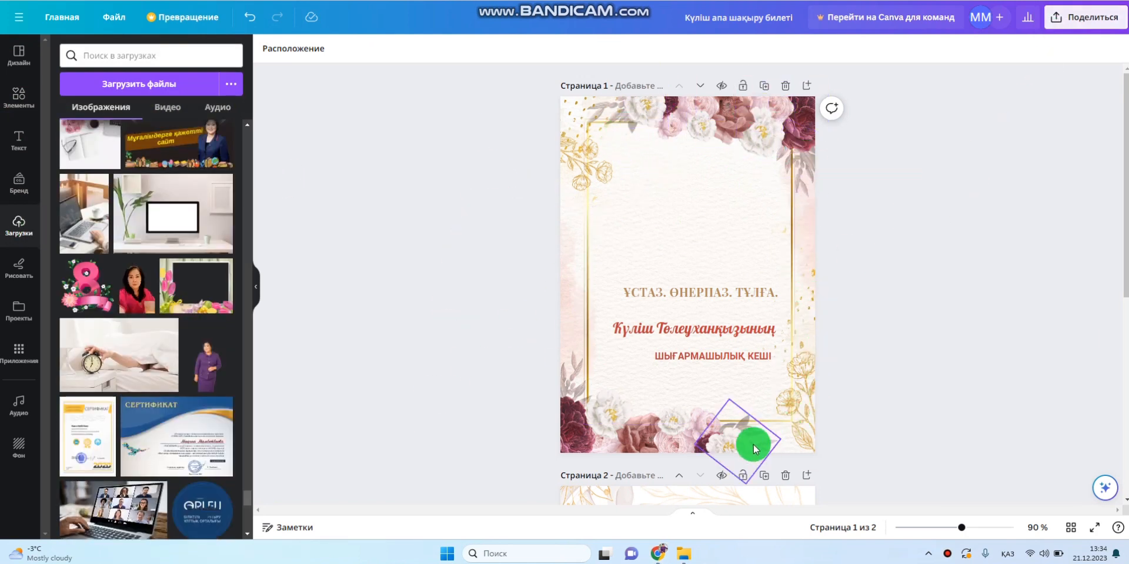
{"action": "left_click", "coordinate": [141, 296]}
{"action": "left_click_drag", "start_coordinate": [694, 245], "coordinate": [720, 185]}
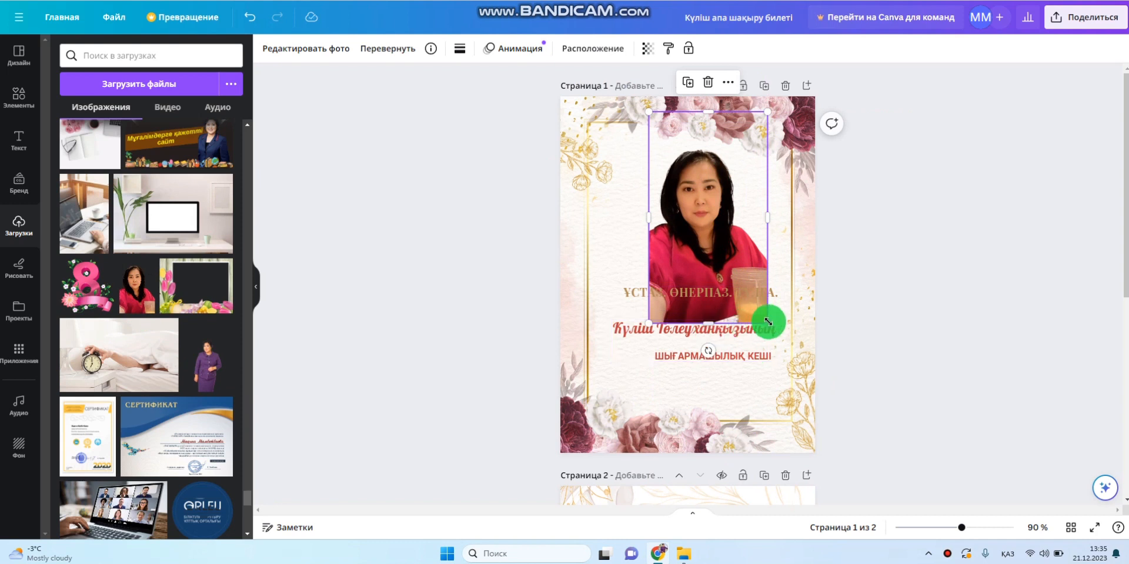
{"action": "left_click_drag", "start_coordinate": [765, 321], "coordinate": [734, 264]}
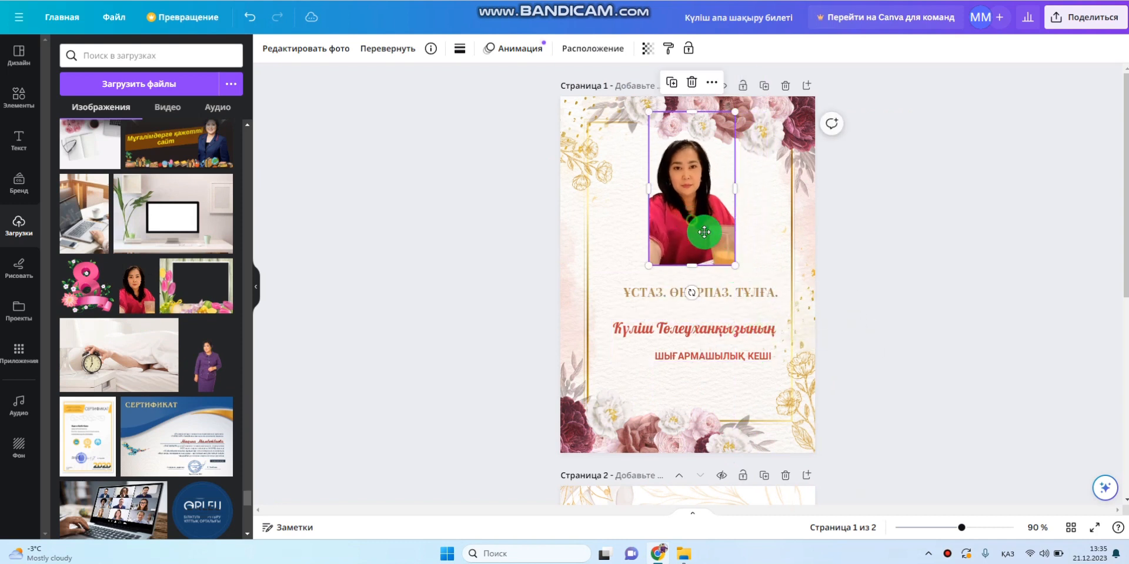
{"action": "left_click_drag", "start_coordinate": [700, 235], "coordinate": [705, 237]}
{"action": "left_click", "coordinate": [925, 295]}
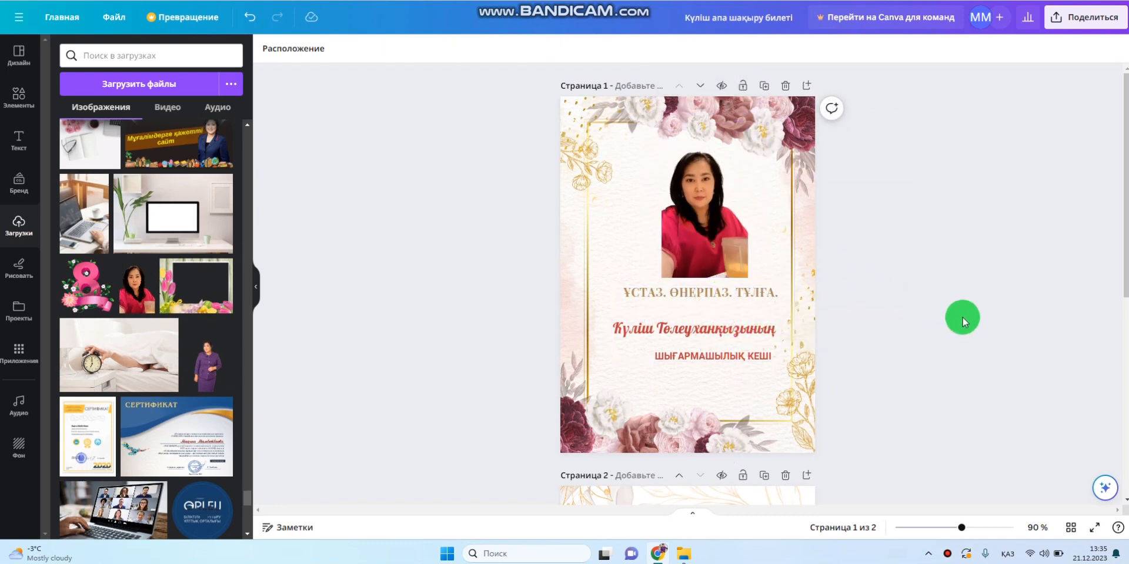
Search the elements for "рамки" and show all the available frames
{"action": "left_click", "coordinate": [17, 109]}
{"action": "left_click", "coordinate": [112, 54]}
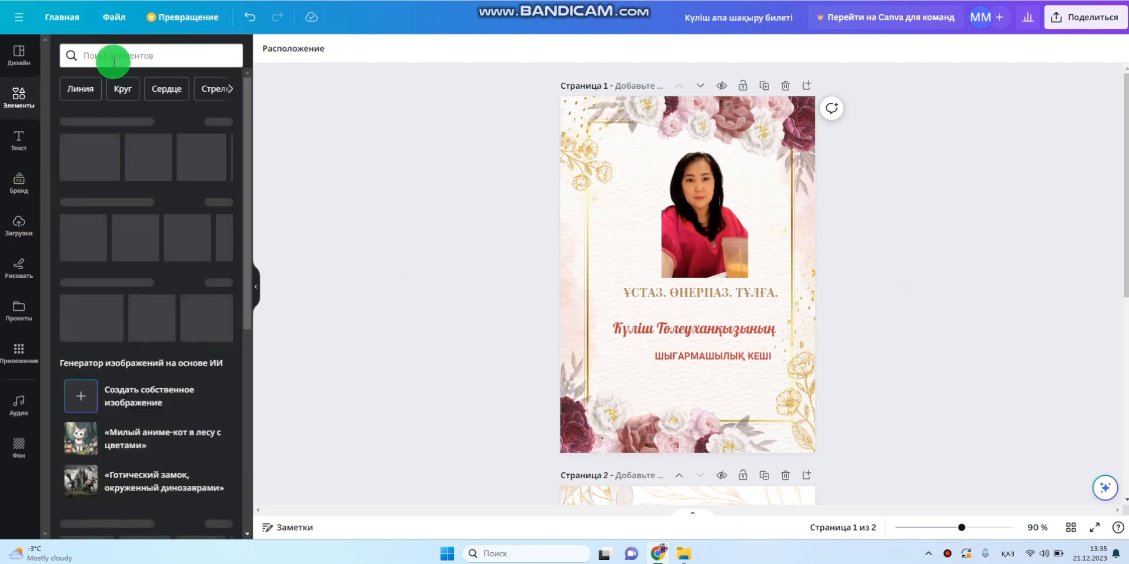
{"action": "type", "text": "рамки"}
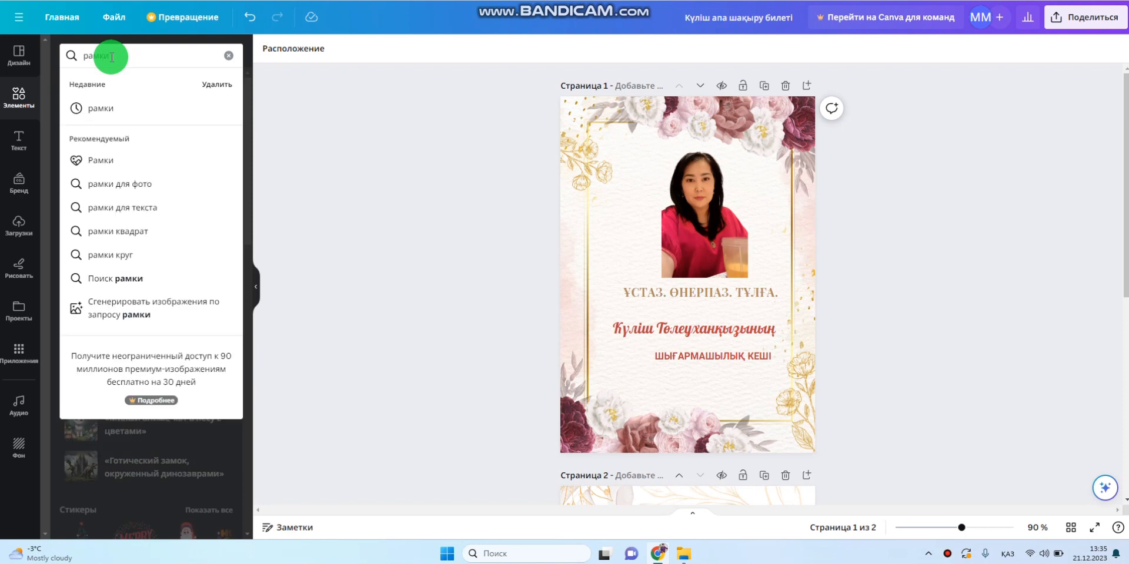
{"action": "key", "text": "Return"}
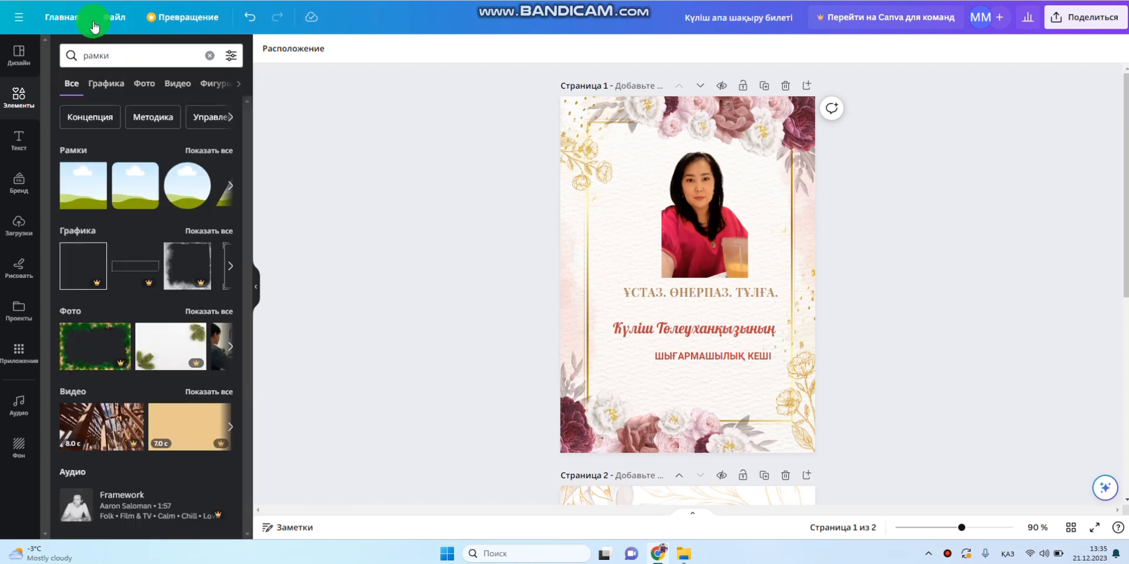
{"action": "left_click", "coordinate": [209, 150]}
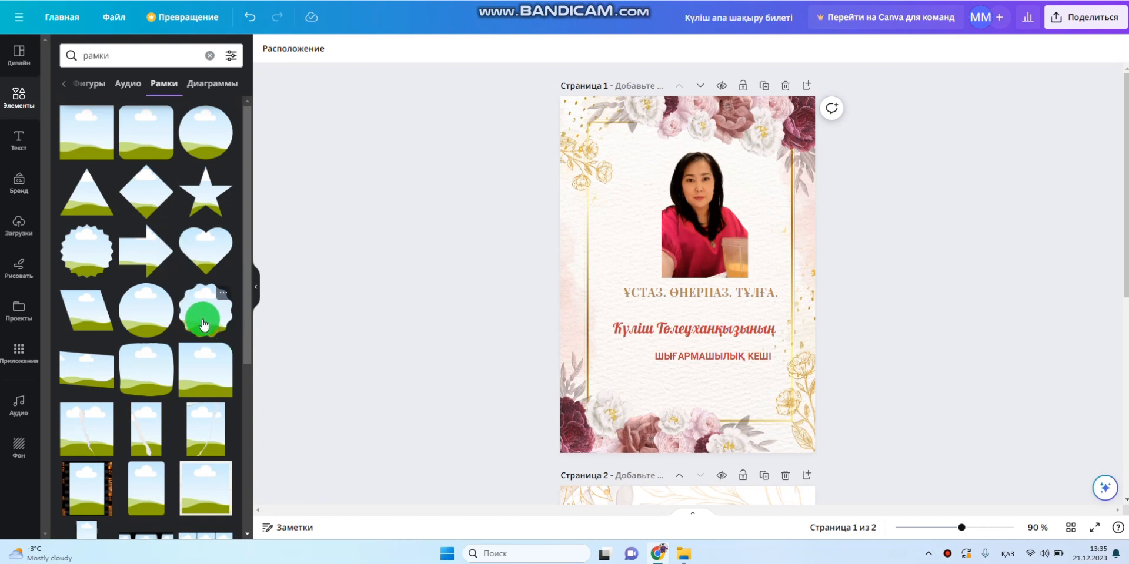
Add the wavy-edged round frame to page 1, move the photo aside, then shrink the frame and place it above the headline
{"action": "left_click", "coordinate": [202, 321]}
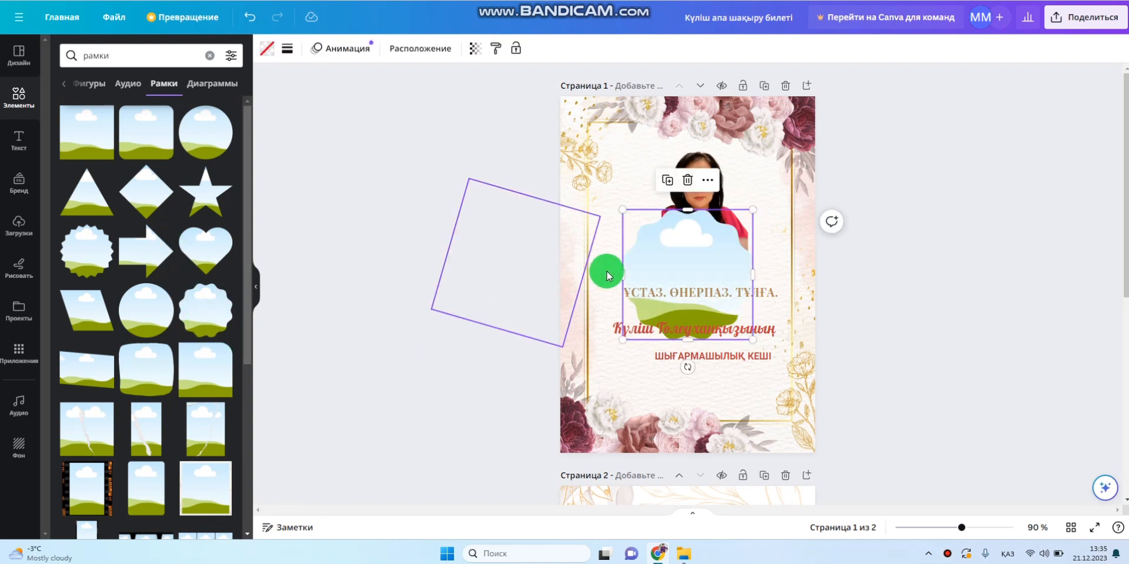
{"action": "left_click_drag", "start_coordinate": [648, 260], "coordinate": [616, 233]}
{"action": "left_click_drag", "start_coordinate": [706, 183], "coordinate": [785, 329]}
{"action": "left_click_drag", "start_coordinate": [676, 270], "coordinate": [690, 191]}
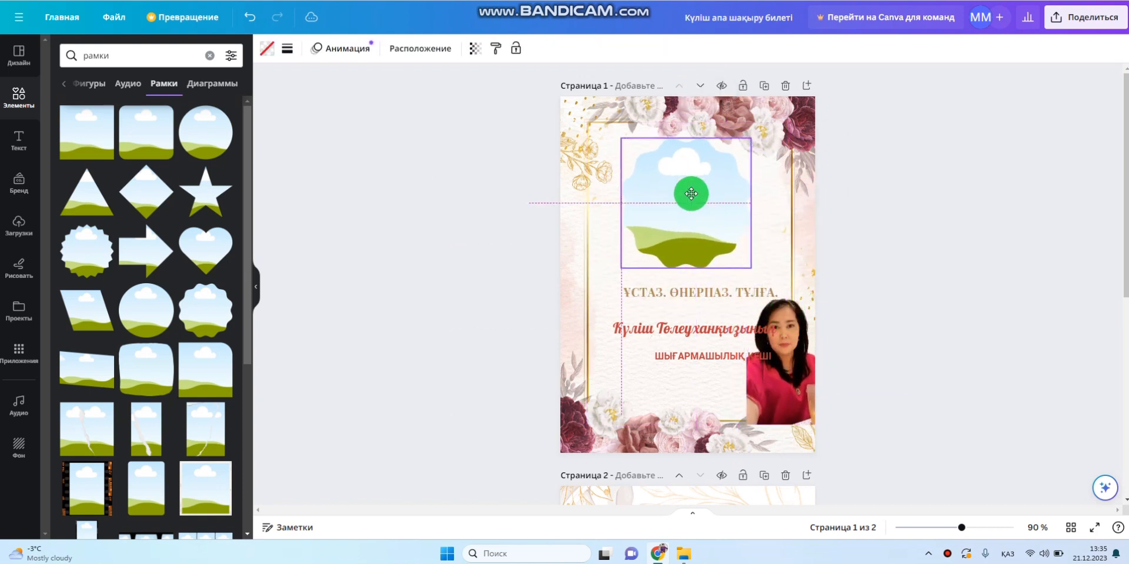
{"action": "left_click_drag", "start_coordinate": [751, 275], "coordinate": [722, 249]}
{"action": "left_click_drag", "start_coordinate": [691, 214], "coordinate": [710, 226]}
Put the photo into the wavy frame and lower it inside the crop so the whole head fits
{"action": "left_click_drag", "start_coordinate": [784, 376], "coordinate": [725, 229]}
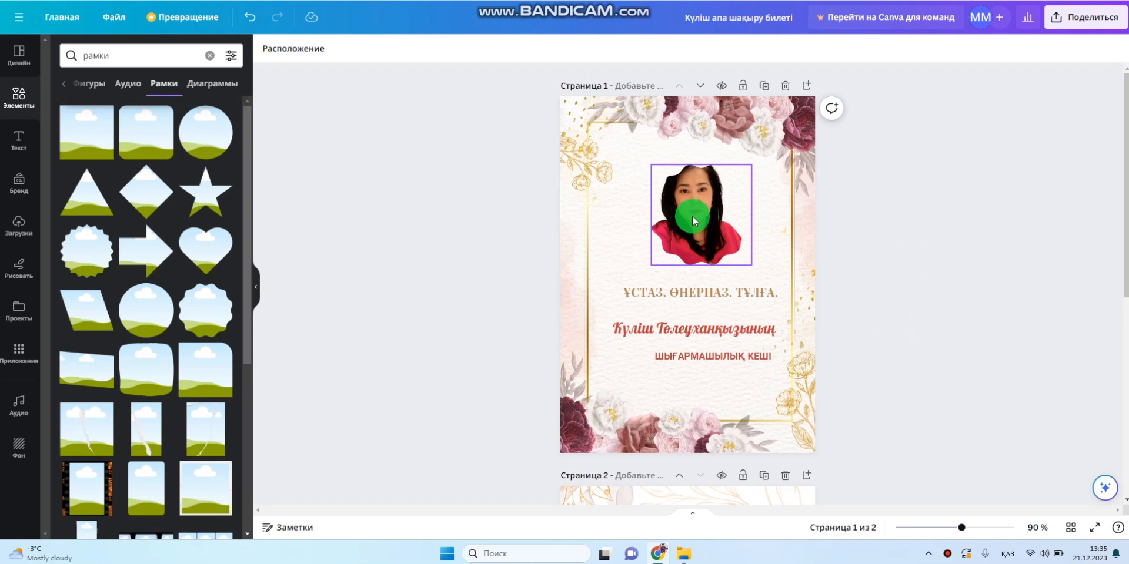
{"action": "left_click", "coordinate": [696, 242]}
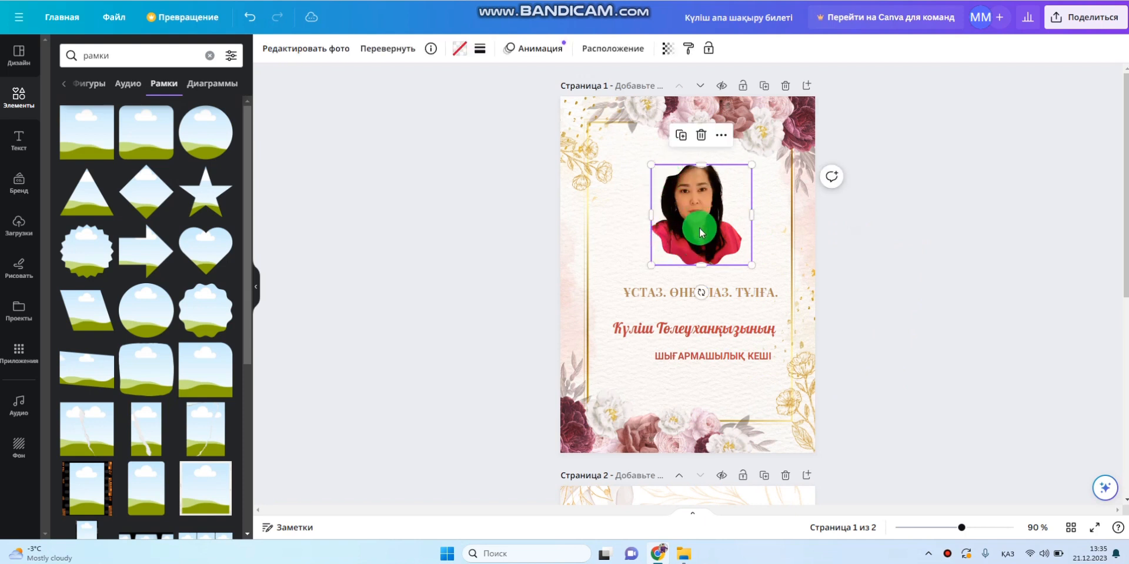
{"action": "double_click", "coordinate": [699, 218]}
{"action": "left_click_drag", "start_coordinate": [701, 221], "coordinate": [710, 237]}
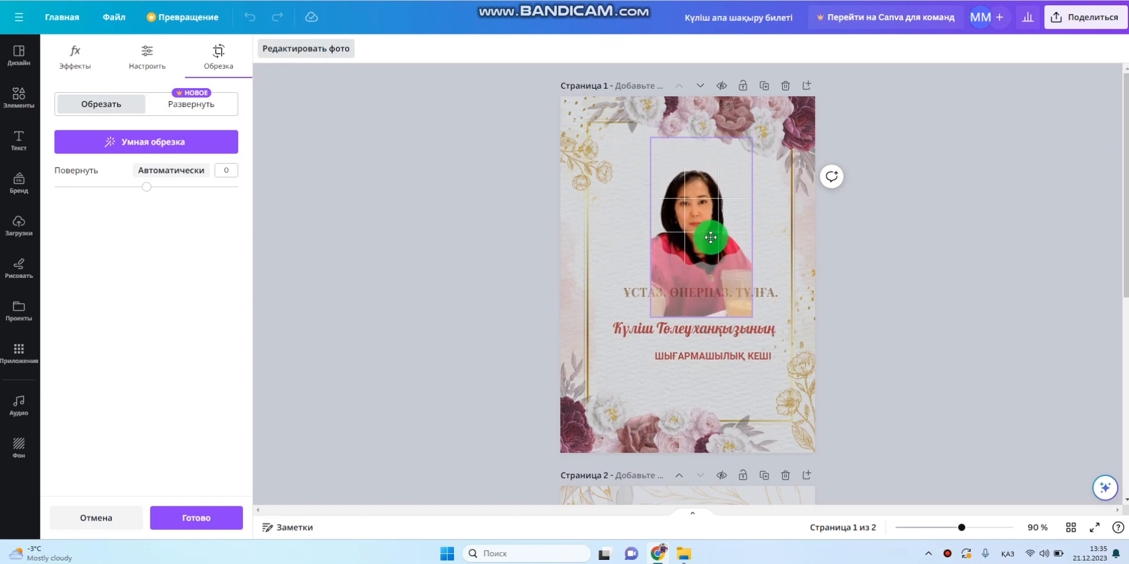
{"action": "left_click", "coordinate": [919, 272]}
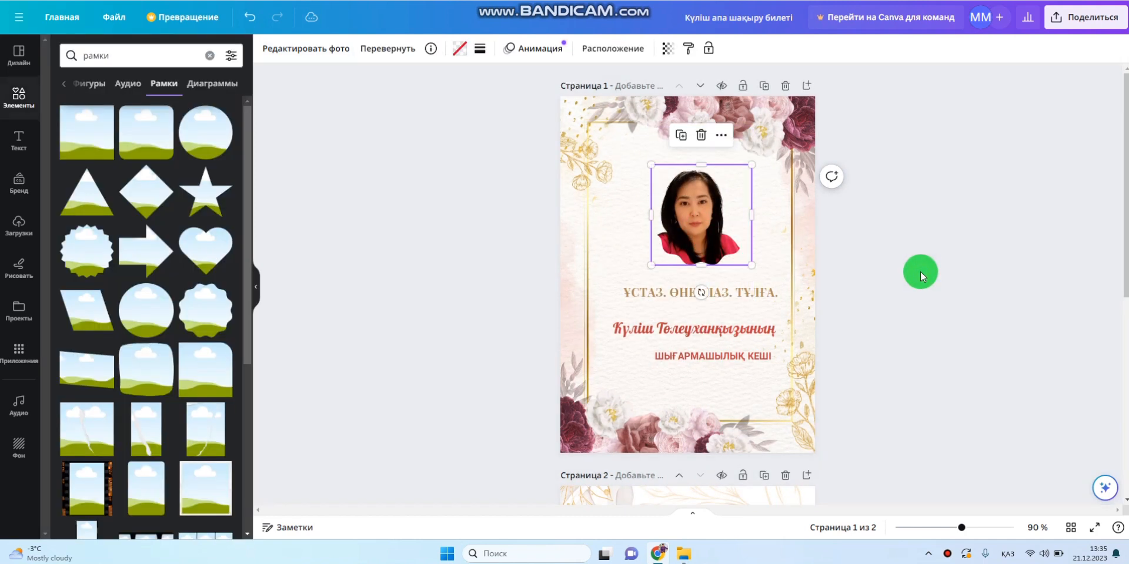
Enlarge the framed photo slightly and position it centrally above the headline
{"action": "left_click_drag", "start_coordinate": [922, 273], "coordinate": [779, 275]}
{"action": "left_click", "coordinate": [882, 264]}
{"action": "left_click_drag", "start_coordinate": [738, 246], "coordinate": [728, 239]}
{"action": "left_click_drag", "start_coordinate": [754, 274], "coordinate": [764, 279]}
{"action": "left_click", "coordinate": [866, 263]}
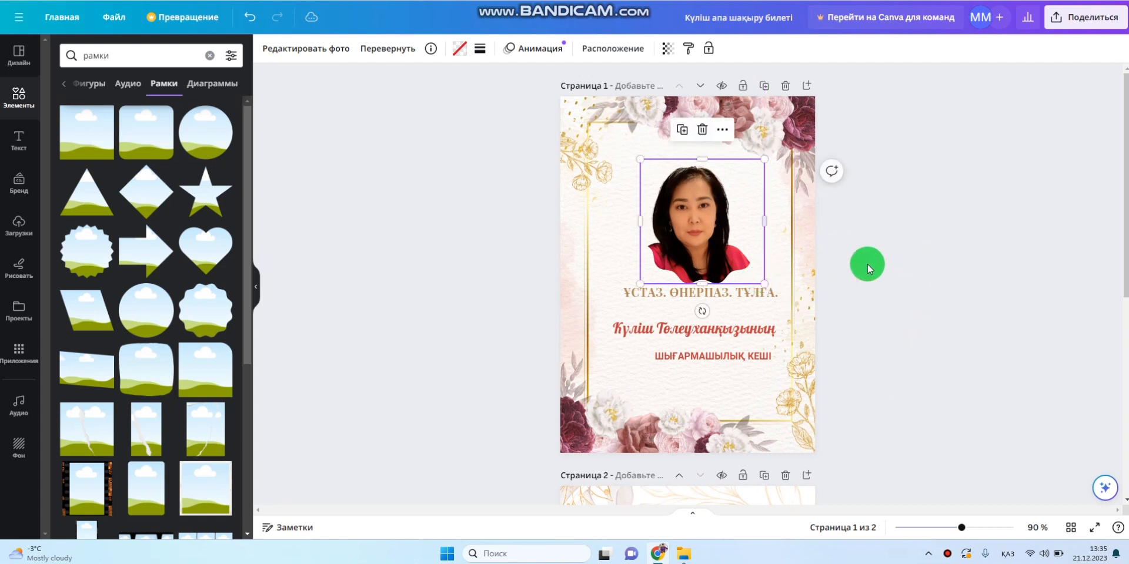
{"action": "left_click_drag", "start_coordinate": [690, 262], "coordinate": [691, 249]}
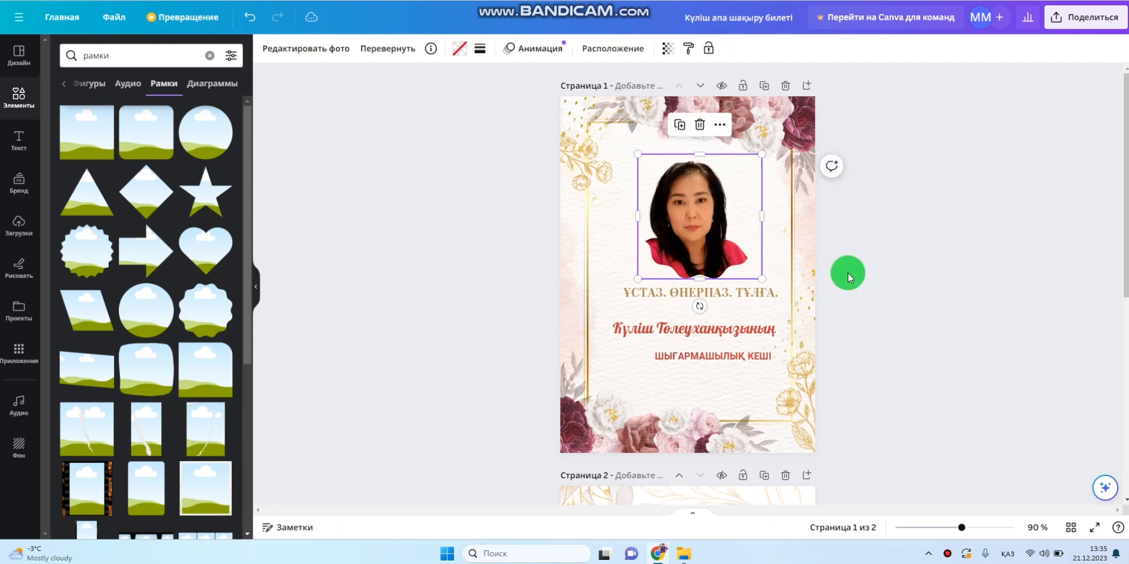
Replace the headline under the photo with "ЖАҢА ЖЫЛДЫҚ КЕШКЕ ШАҚЫРУ" and move it and the text block below it further down
{"action": "left_click_drag", "start_coordinate": [922, 176], "coordinate": [784, 301]}
{"action": "left_click", "coordinate": [752, 298]}
{"action": "left_click", "coordinate": [755, 299]}
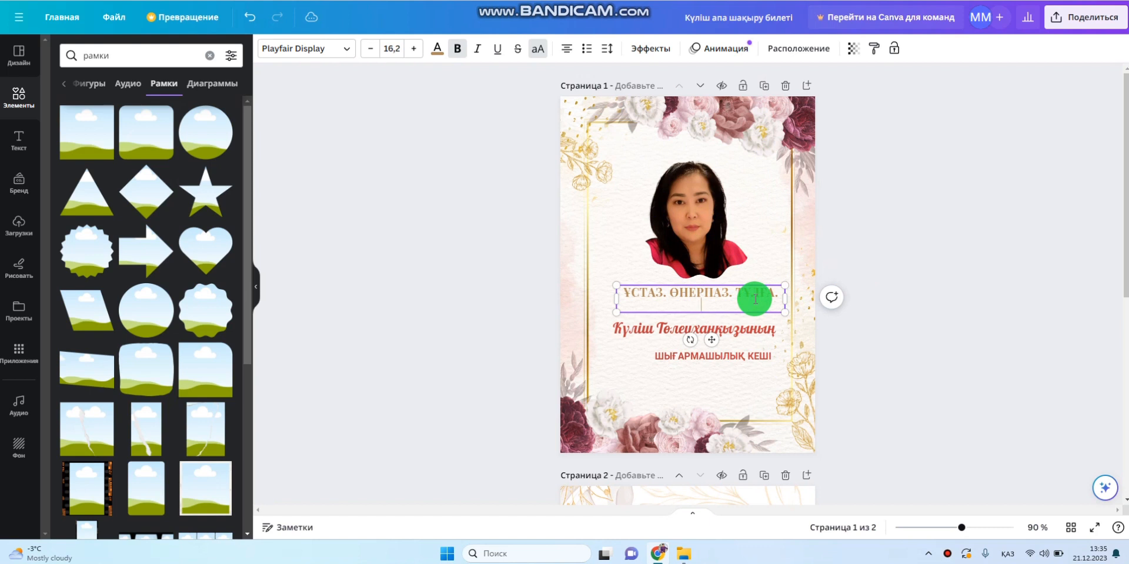
{"action": "key", "text": "BackSpace"}
{"action": "key", "text": "BackSpace"}
{"action": "key", "text": "BackSpace"}
{"action": "key", "text": "BackSpace"}
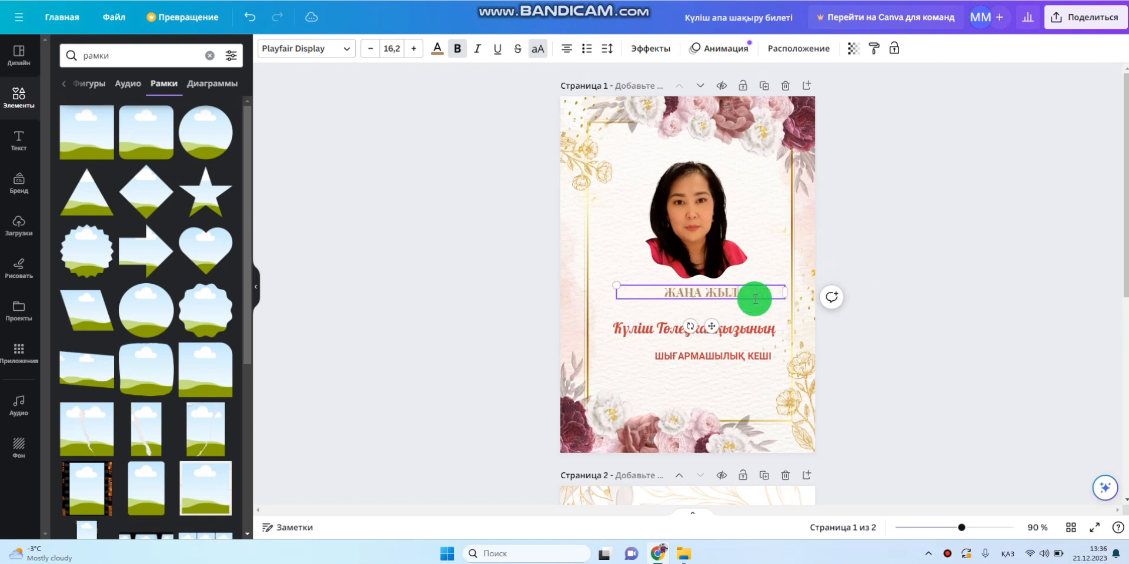
{"action": "type", "text": "ШАҚЫРУ"}
{"action": "left_click_drag", "start_coordinate": [699, 333], "coordinate": [700, 383]}
{"action": "left_click_drag", "start_coordinate": [708, 294], "coordinate": [706, 315]}
Recolour the new headline with the document's red and make it italic
{"action": "left_click", "coordinate": [437, 48]}
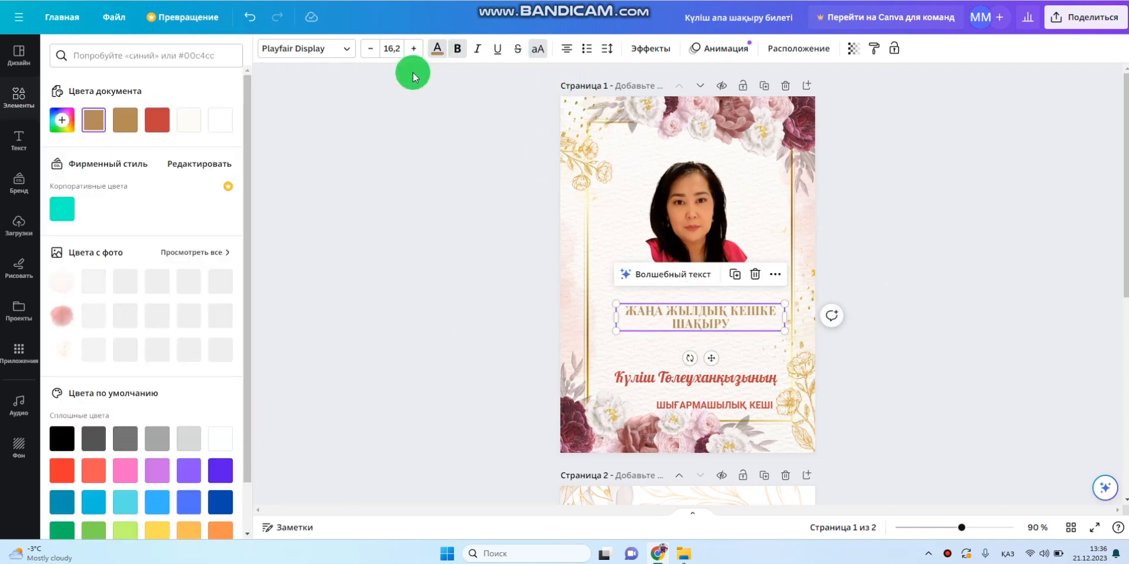
{"action": "left_click", "coordinate": [154, 121]}
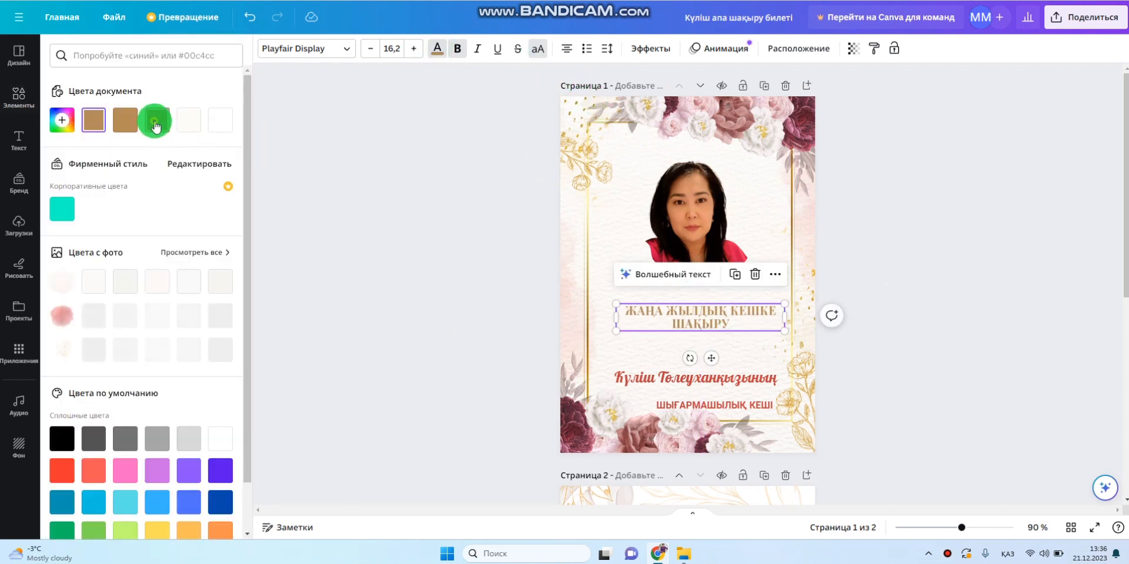
{"action": "left_click", "coordinate": [454, 52]}
{"action": "left_click", "coordinate": [455, 52]}
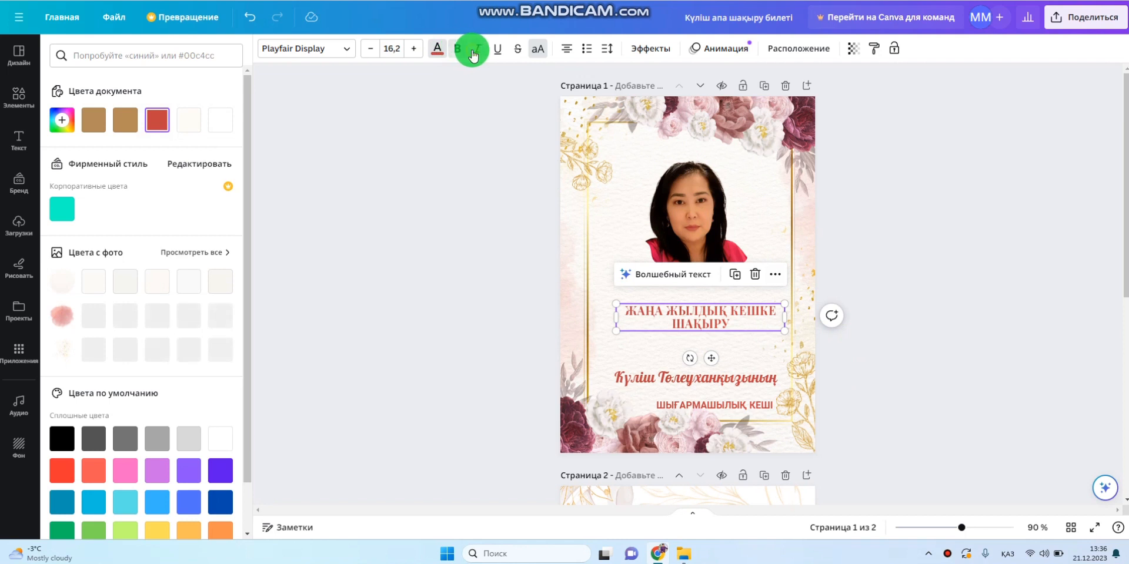
{"action": "left_click", "coordinate": [476, 49]}
{"action": "left_click", "coordinate": [866, 347]}
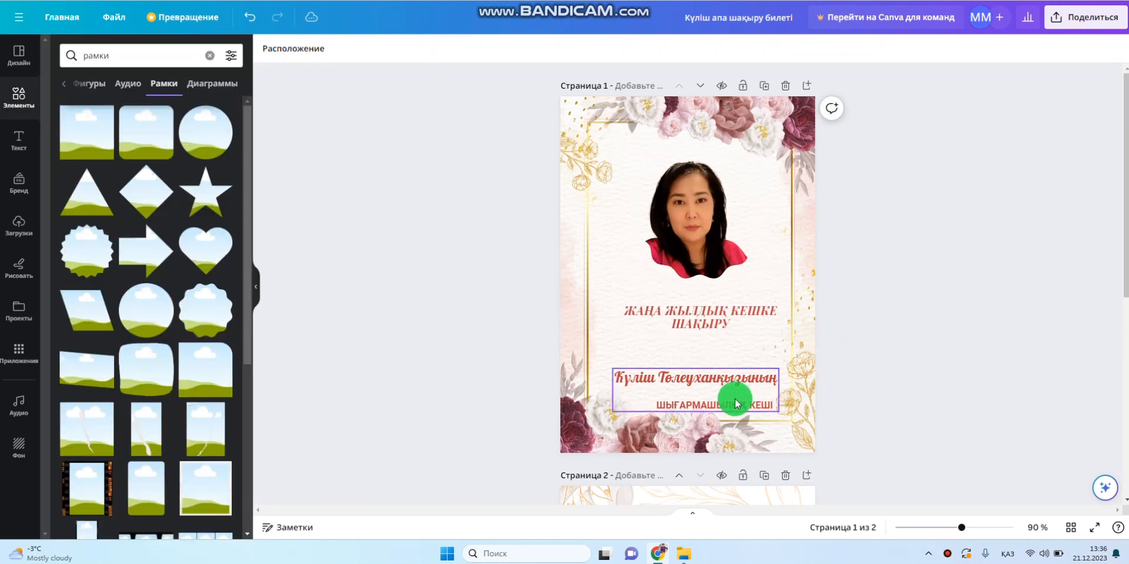
Delete the old name and "ШЫҒАРМАШЫЛЫҚ КЕШІ" text block, and shift the headline and framed photo slightly lower
{"action": "left_click_drag", "start_coordinate": [721, 387], "coordinate": [724, 362]}
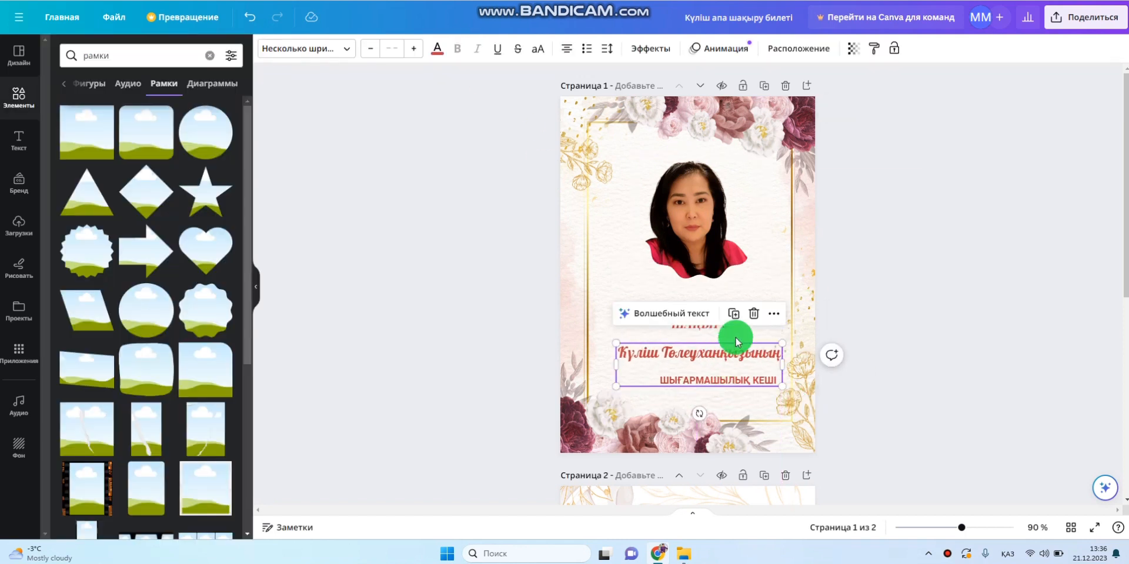
{"action": "left_click", "coordinate": [752, 315]}
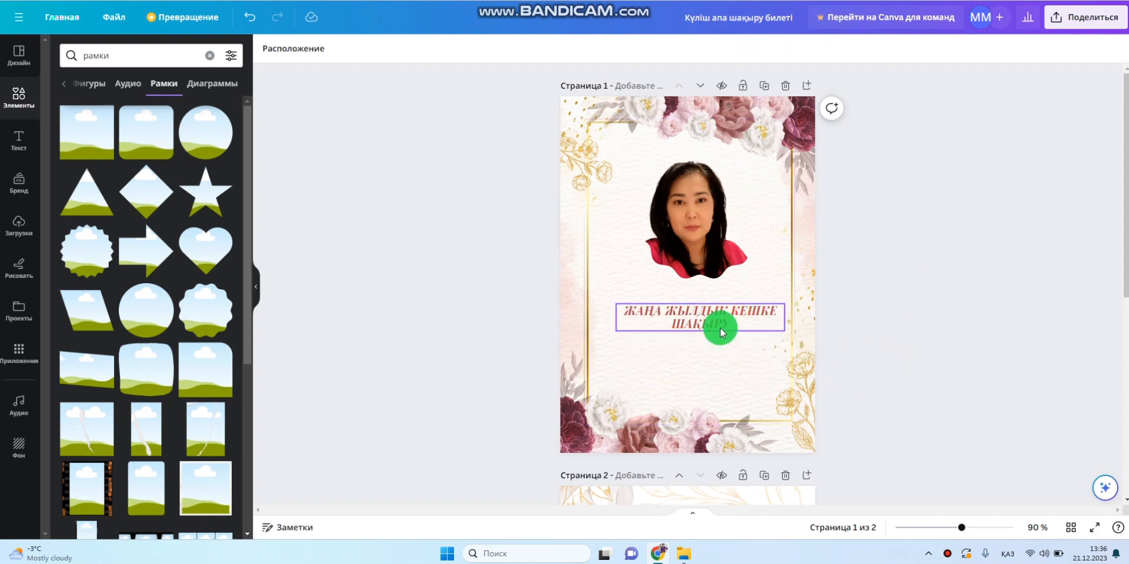
{"action": "left_click_drag", "start_coordinate": [714, 321], "coordinate": [708, 337]}
{"action": "mouse_move", "coordinate": [714, 246]}
{"action": "left_mouse_down"}
{"action": "mouse_move", "coordinate": [701, 256]}
{"action": "mouse_move", "coordinate": [716, 258]}
{"action": "left_mouse_up"}
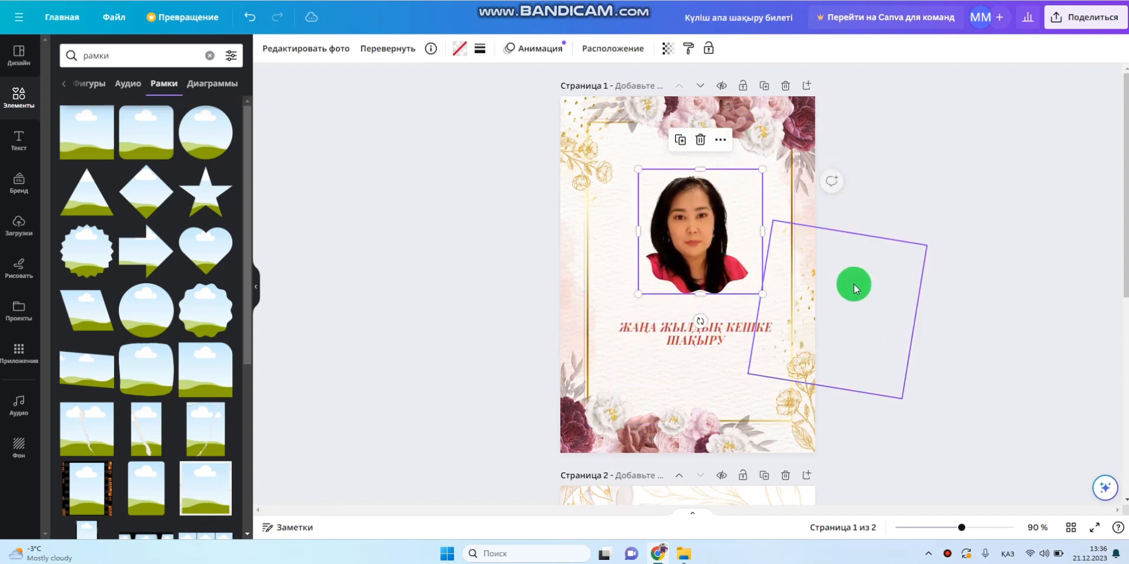
{"action": "left_click", "coordinate": [854, 289]}
Change the greeting on page 2 to "Құрметті менің әріптес достарым!"
{"action": "scroll", "coordinate": [738, 296], "scroll_direction": "down", "scroll_amount": 5}
{"action": "left_click", "coordinate": [724, 221]}
{"action": "left_click", "coordinate": [723, 220]}
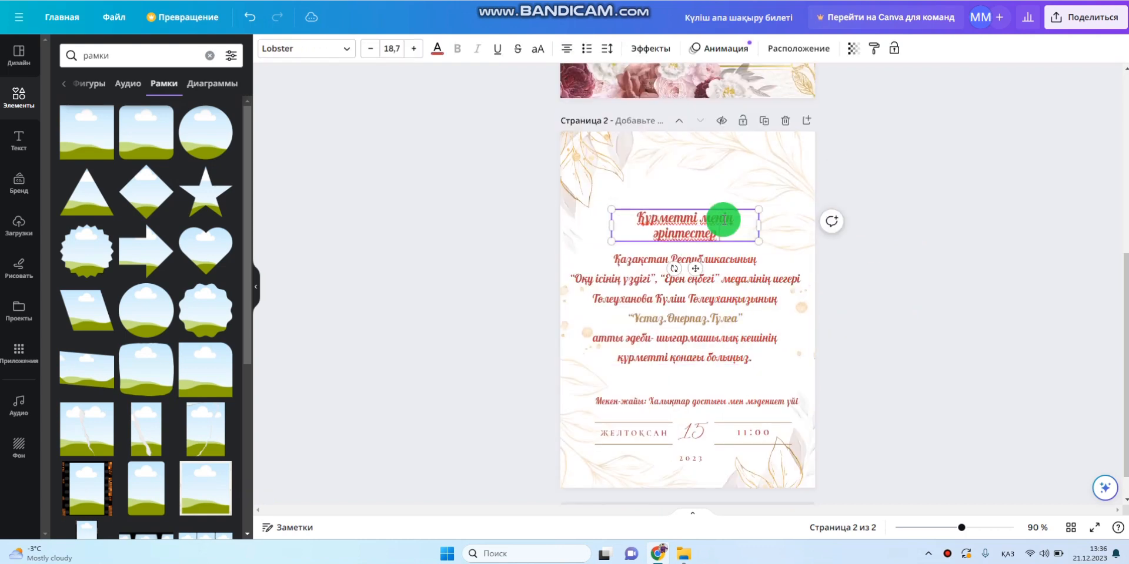
{"action": "key", "text": "BackSpace"}
{"action": "key", "text": "BackSpace"}
{"action": "key", "text": "BackSpace"}
{"action": "key", "text": "BackSpace"}
{"action": "type", "text": "достарым!"}
Replace the body text under the greeting on page 2 with "Сәздерді жаңа жылдық кешті бірге өткізуге шақырамыз!"
{"action": "double_click", "coordinate": [753, 359]}
{"action": "type", "text": "Сәздерді жаңа жылдық кешті бірге "}
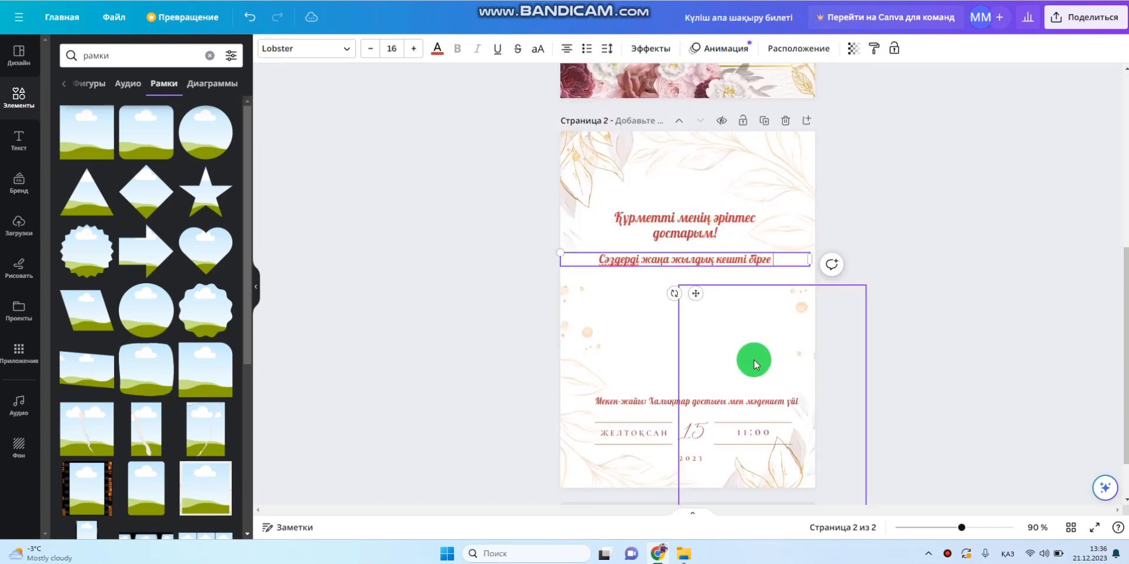
{"action": "type", "text": "өткізуге шақырамыз!"}
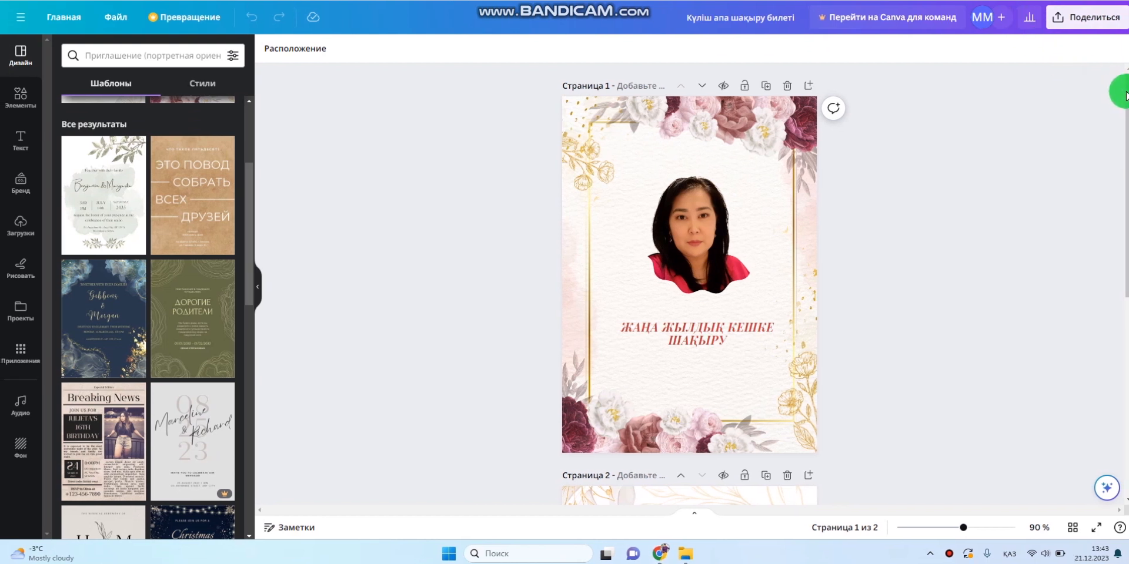
Add the audio track "Trap Drum Beats" from the "Кульминация" category to the invitation
{"action": "left_click_drag", "start_coordinate": [1124, 95], "coordinate": [1125, 152]}
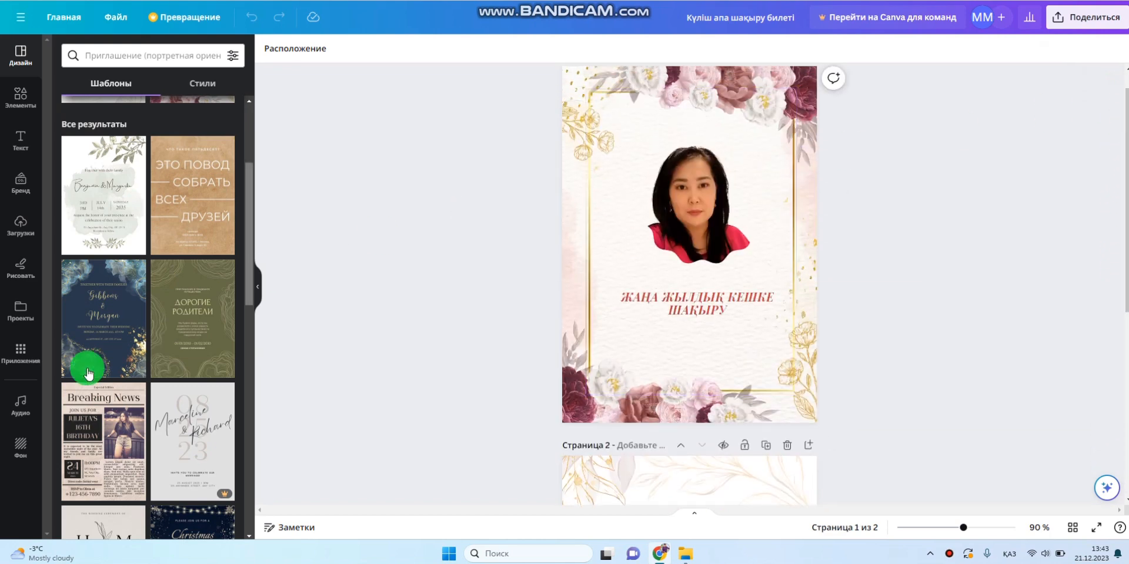
{"action": "left_click", "coordinate": [24, 411]}
{"action": "left_click_drag", "start_coordinate": [245, 236], "coordinate": [258, 488]}
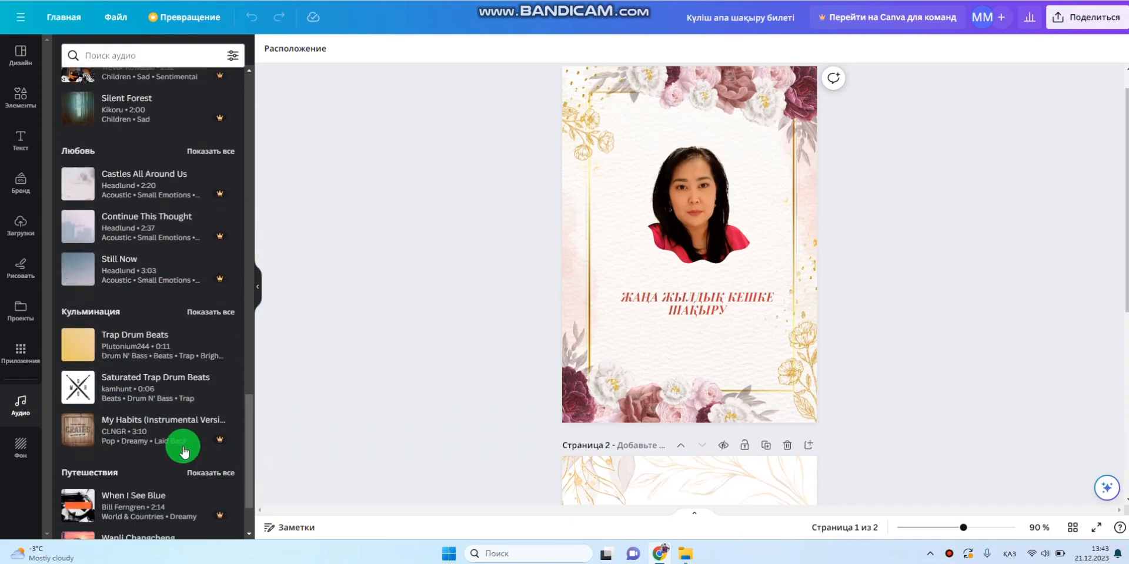
{"action": "scroll", "coordinate": [184, 451], "scroll_direction": "down", "scroll_amount": 2}
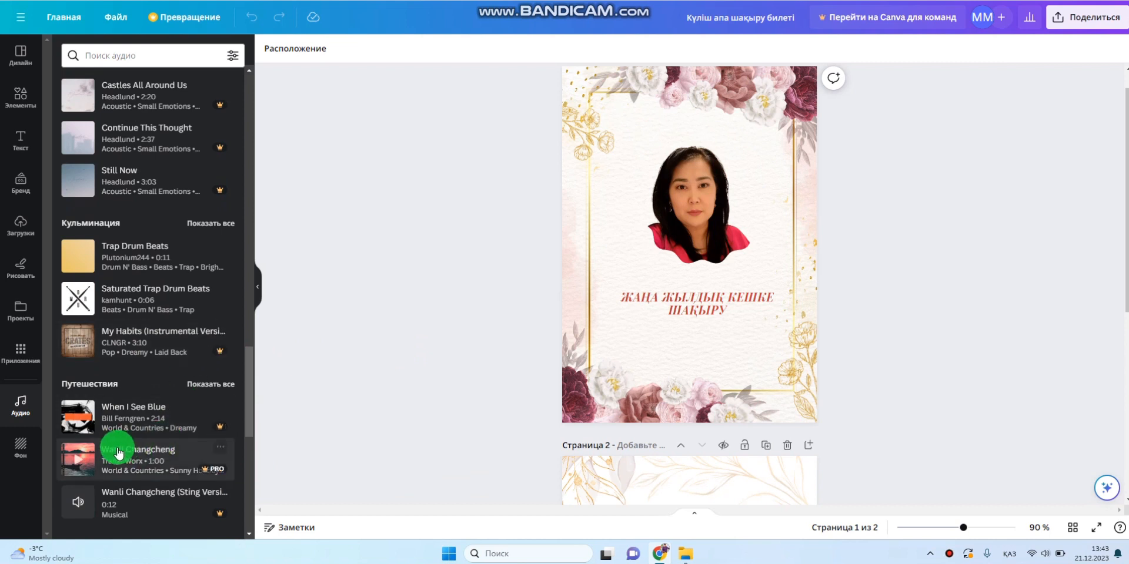
{"action": "left_click", "coordinate": [78, 260]}
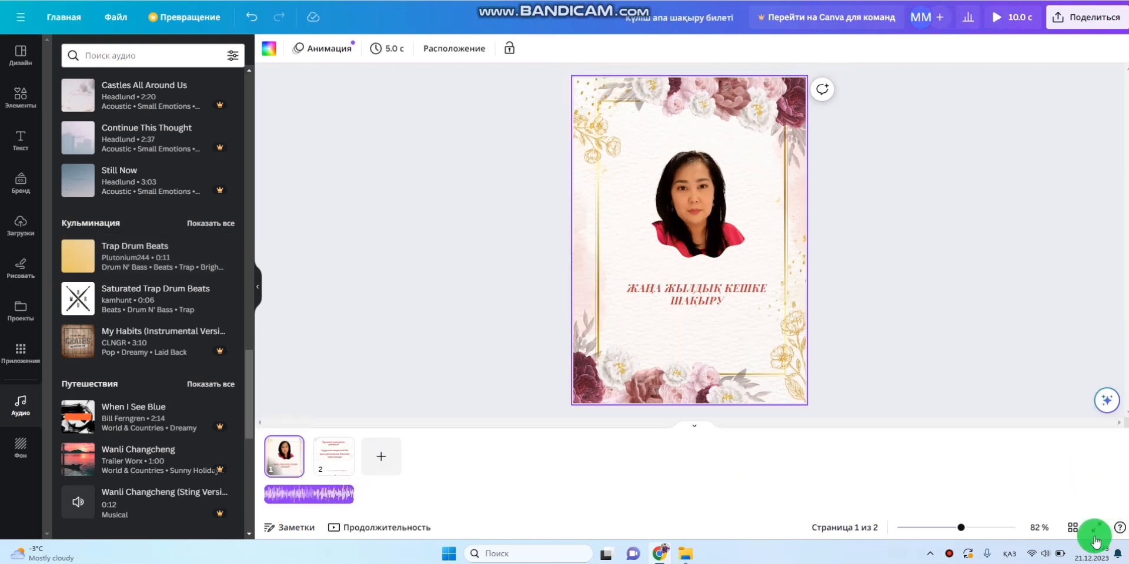
Open the design's download settings and choose "Видео MP4" as the file type
{"action": "left_click", "coordinate": [1094, 27]}
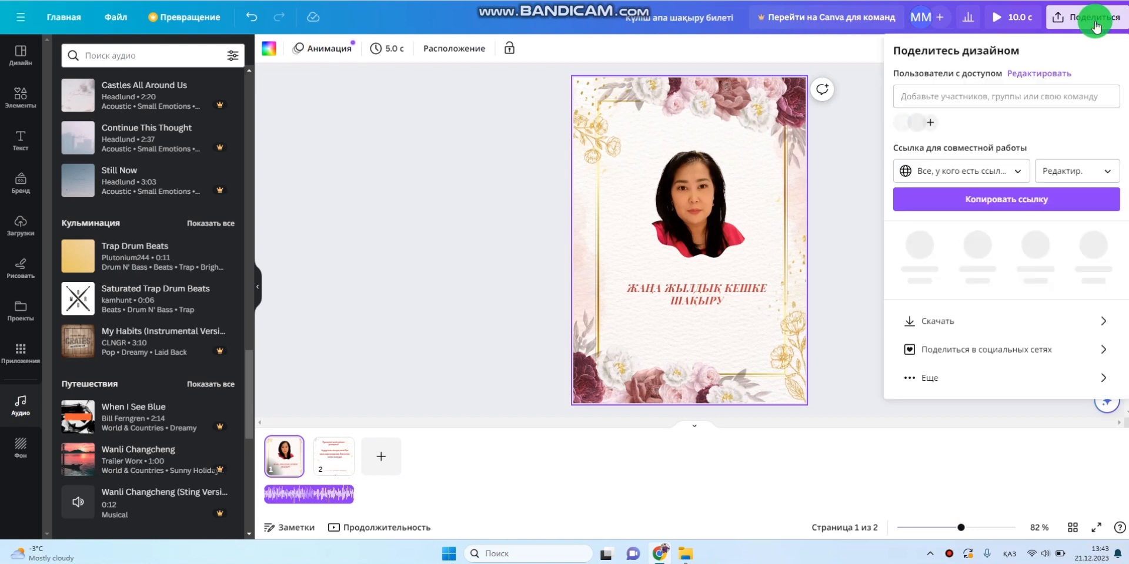
{"action": "left_click", "coordinate": [1039, 321]}
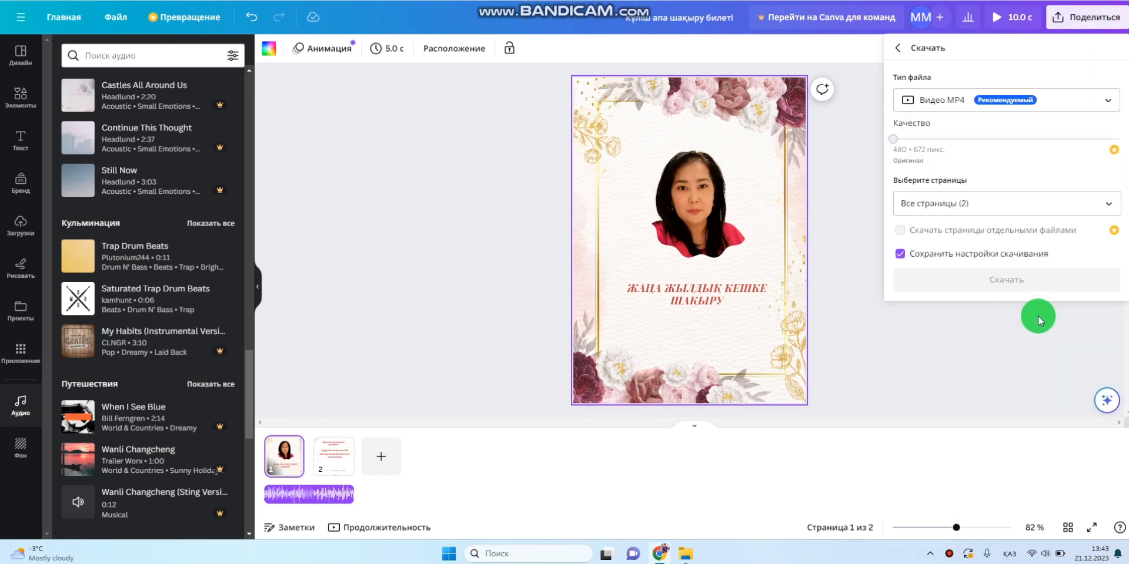
{"action": "left_click", "coordinate": [938, 106]}
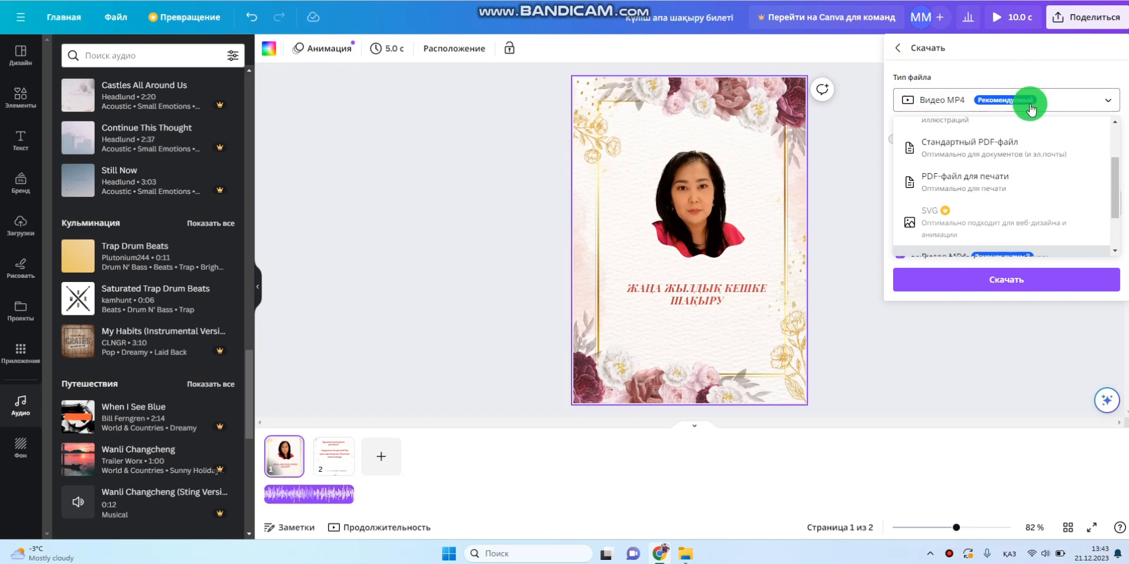
{"action": "left_click", "coordinate": [1108, 105]}
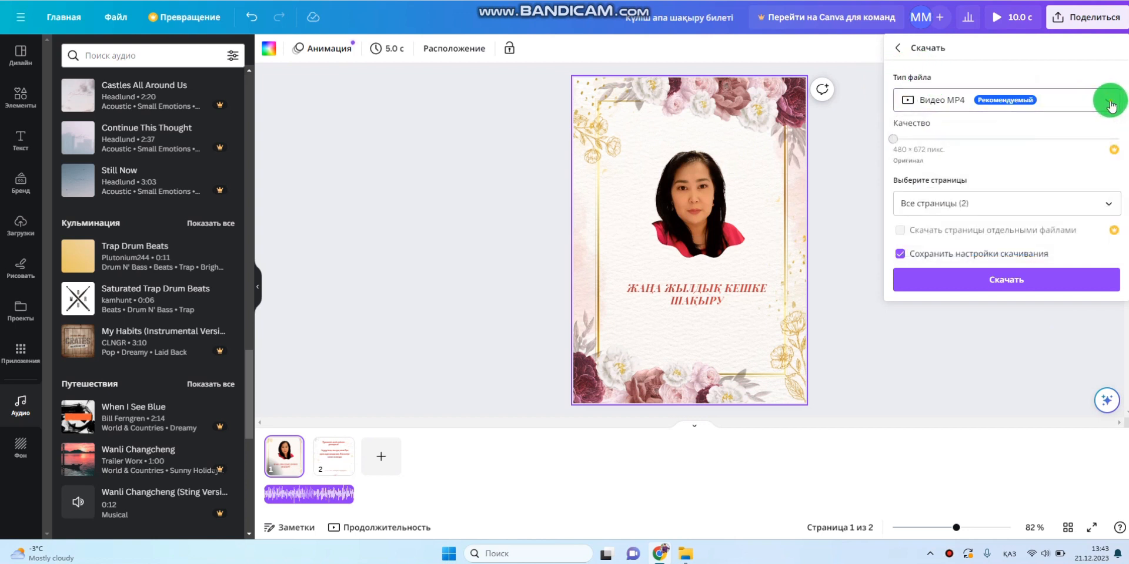
{"action": "left_click", "coordinate": [1110, 105]}
{"action": "scroll", "coordinate": [999, 203], "scroll_direction": "down", "scroll_amount": 2}
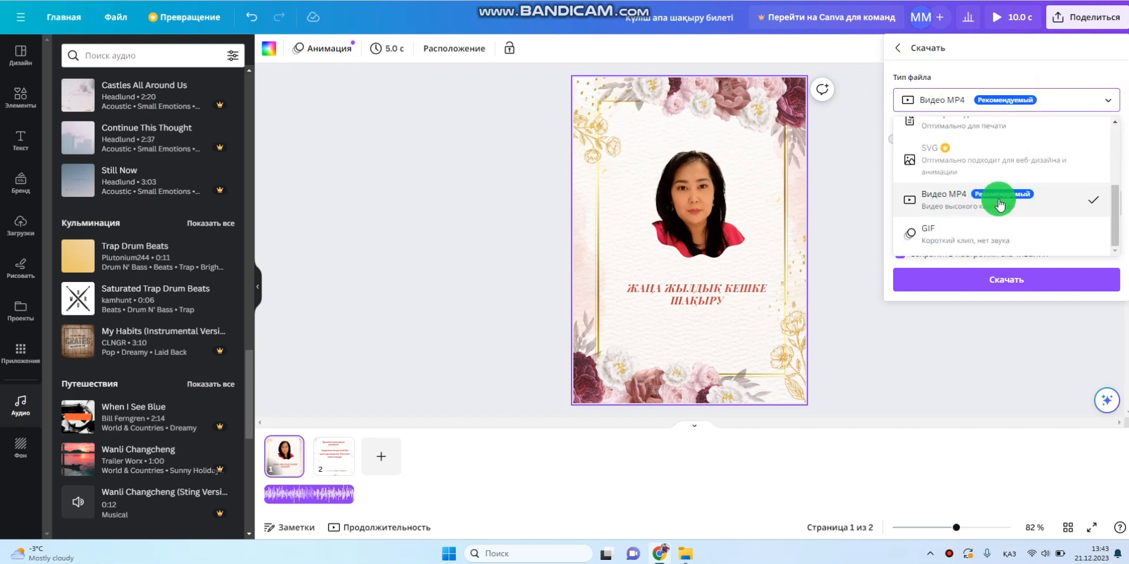
{"action": "left_click", "coordinate": [949, 199]}
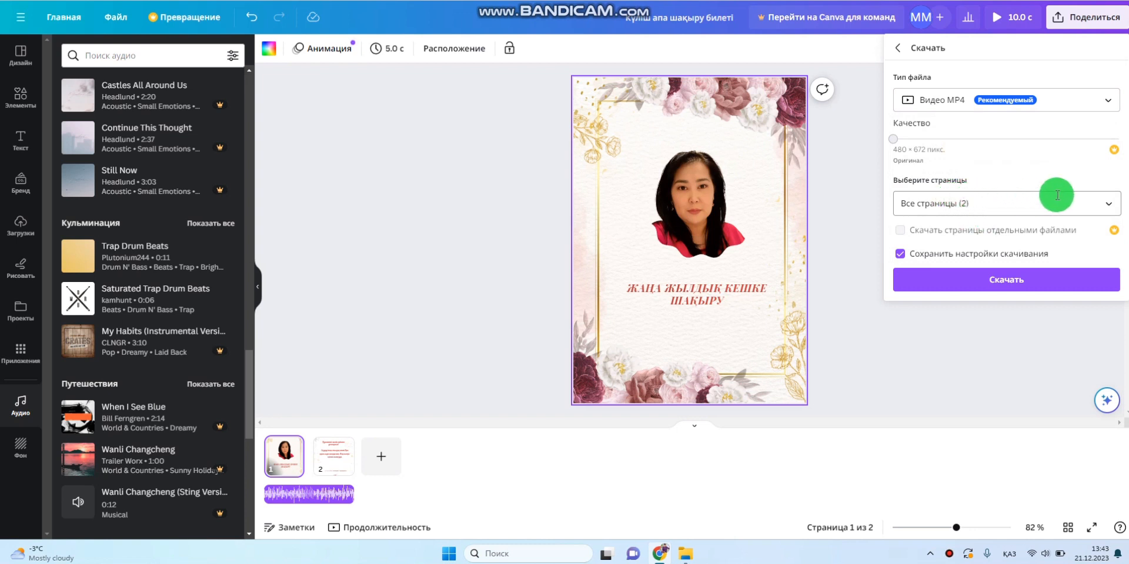
Keep both pages selected for export and download the video
{"action": "left_click", "coordinate": [1109, 206]}
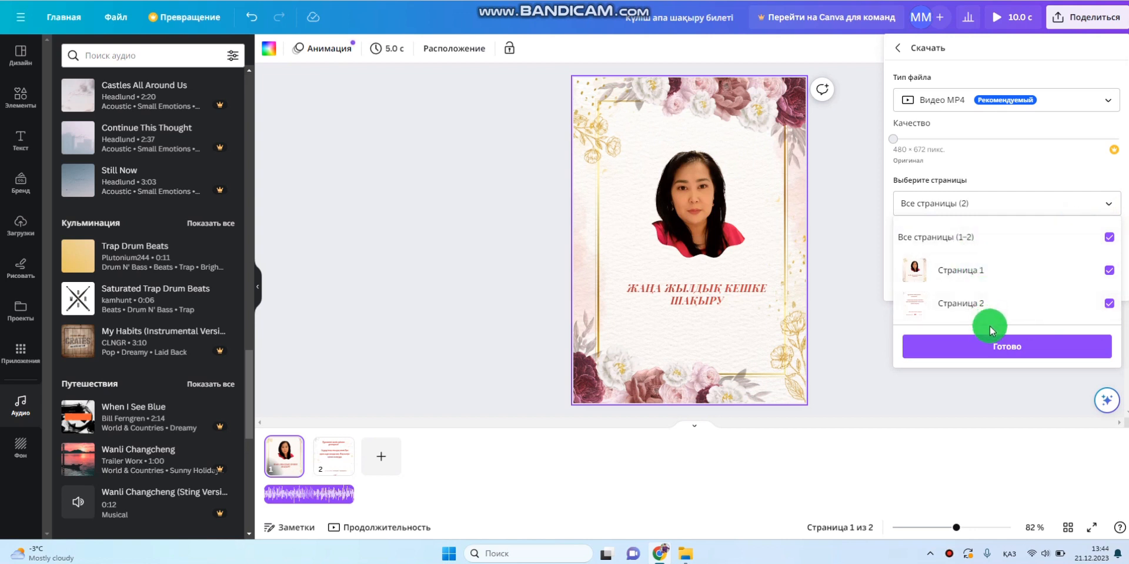
{"action": "left_click", "coordinate": [1105, 347]}
{"action": "left_click", "coordinate": [966, 279]}
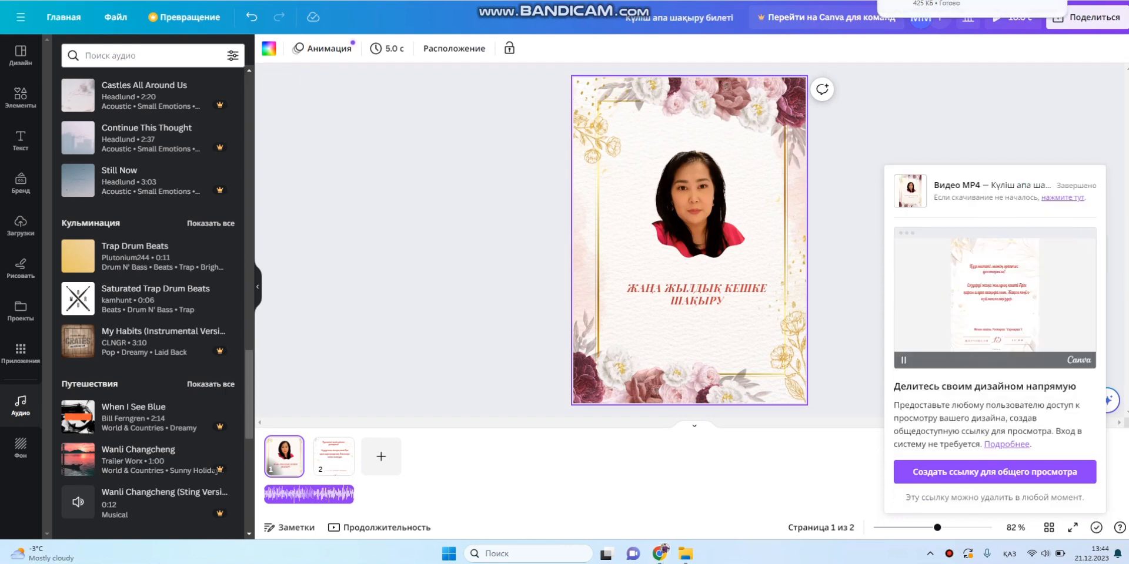
Open the downloaded invitation video in the media player and watch it
{"action": "left_click", "coordinate": [993, 11]}
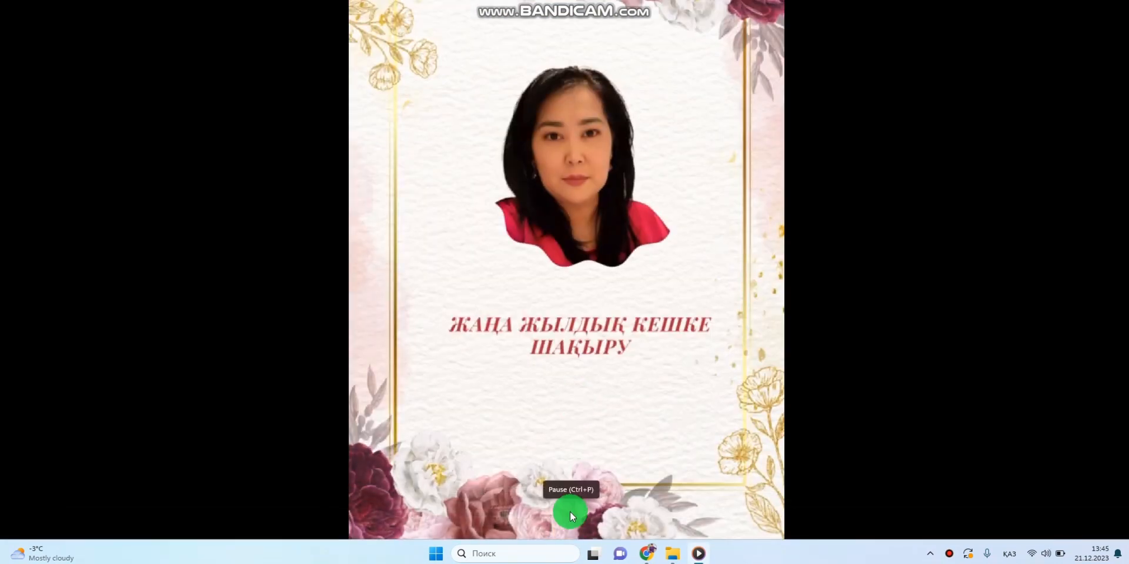
{"action": "mouse_move", "coordinate": [582, 514]}
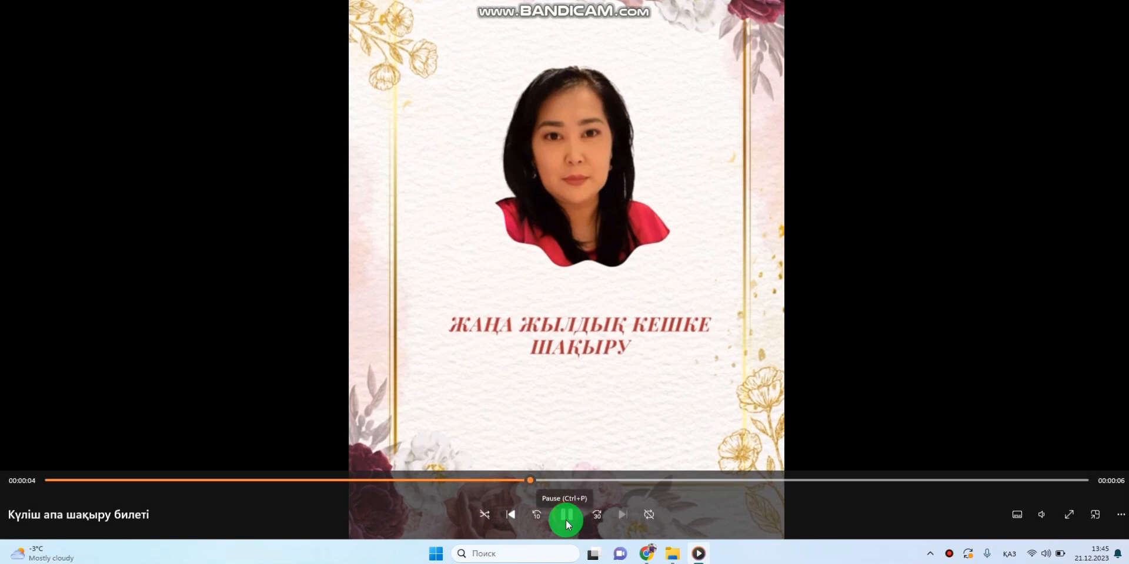